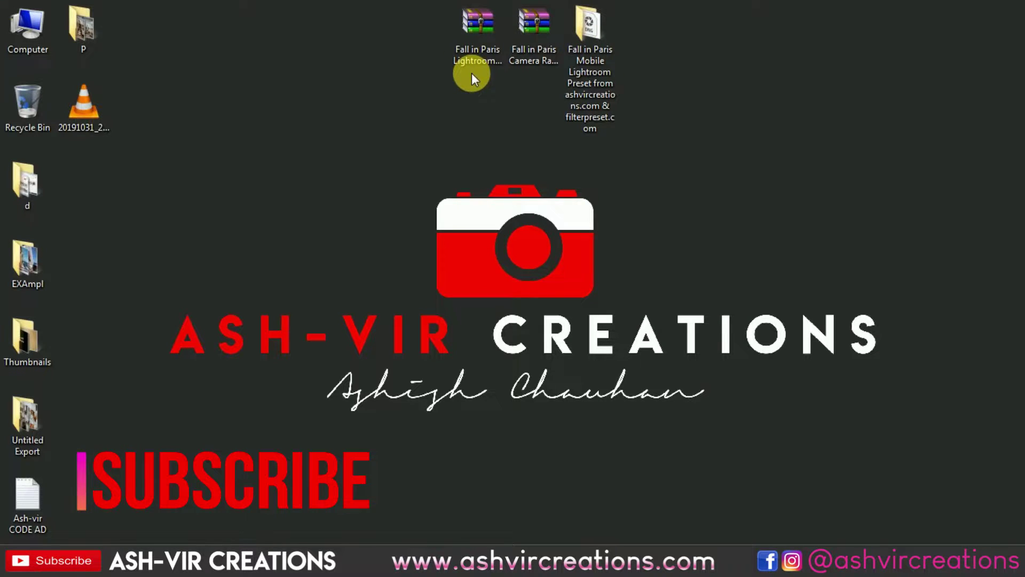
- Extract the Fall in Paris Lightroom and Camera Raw RAR archives onto the desktop
{"action": "right_click", "coordinate": [477, 16]}
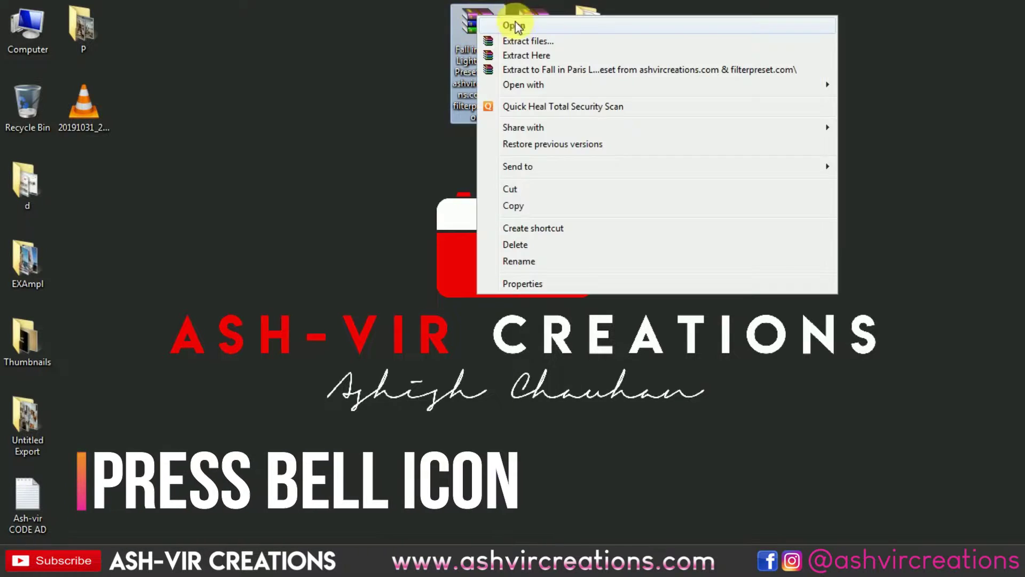
{"action": "left_click", "coordinate": [526, 55]}
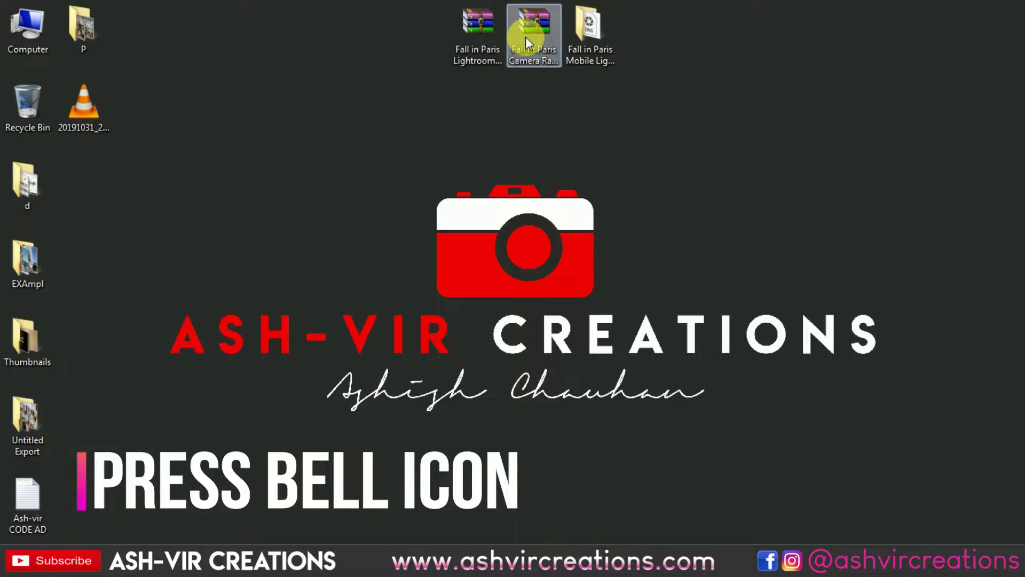
{"action": "left_click", "coordinate": [525, 37]}
{"action": "right_click", "coordinate": [528, 34]}
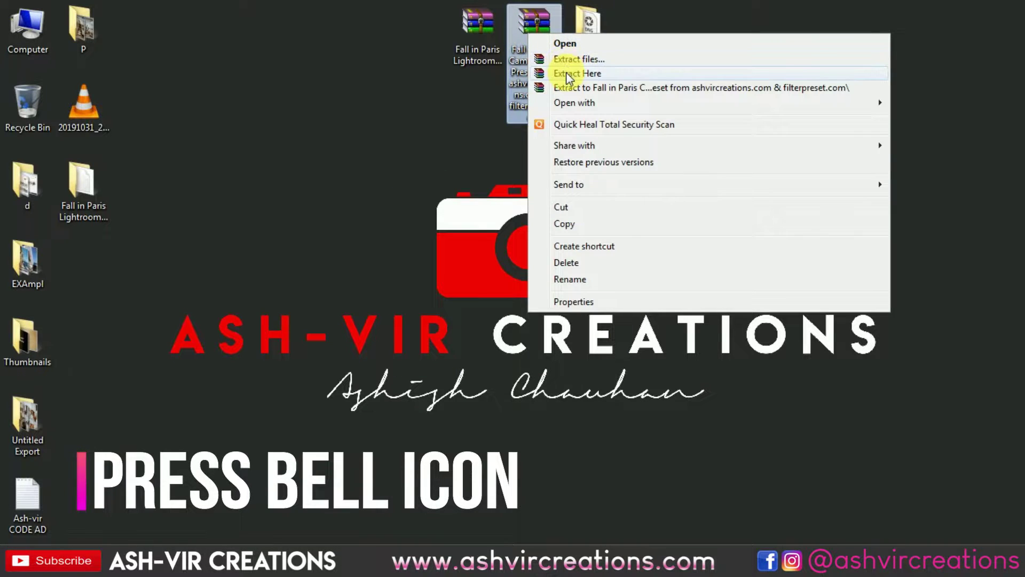
{"action": "left_click", "coordinate": [566, 74]}
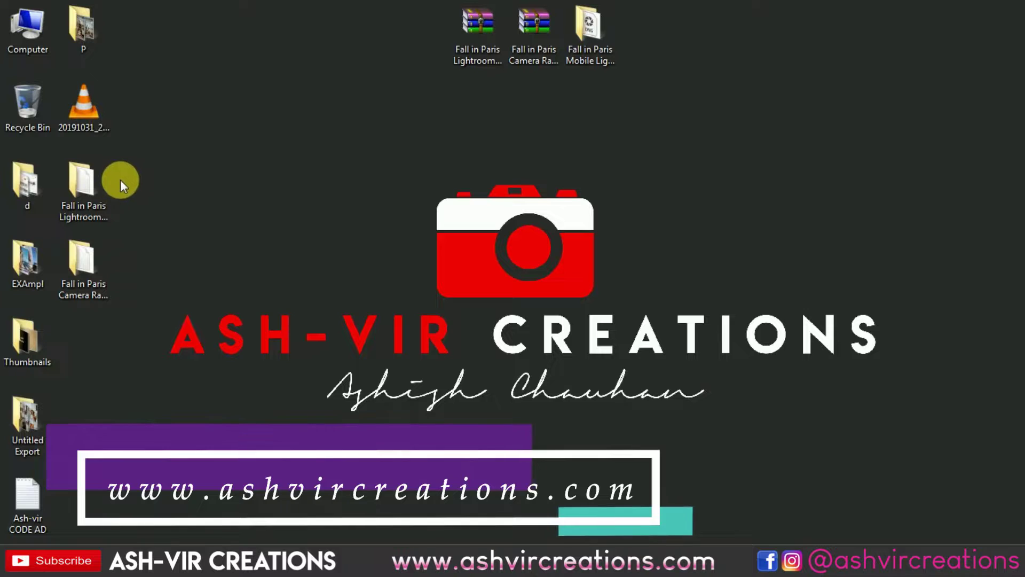
- Move both extracted folders to the top centre and open the Lightroom preset folder
{"action": "left_click_drag", "start_coordinate": [136, 174], "coordinate": [94, 250]}
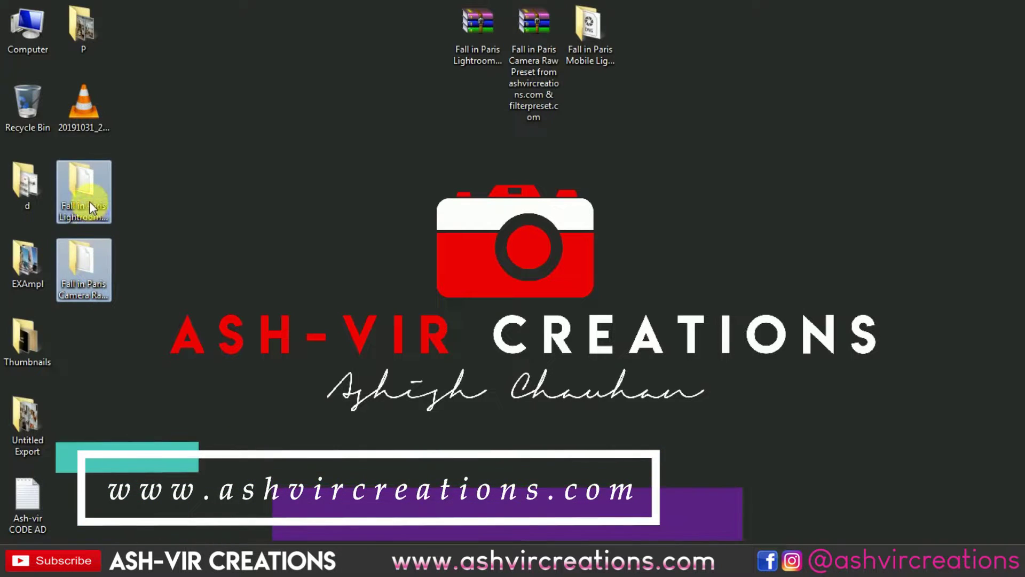
{"action": "left_click_drag", "start_coordinate": [89, 201], "coordinate": [261, 139]}
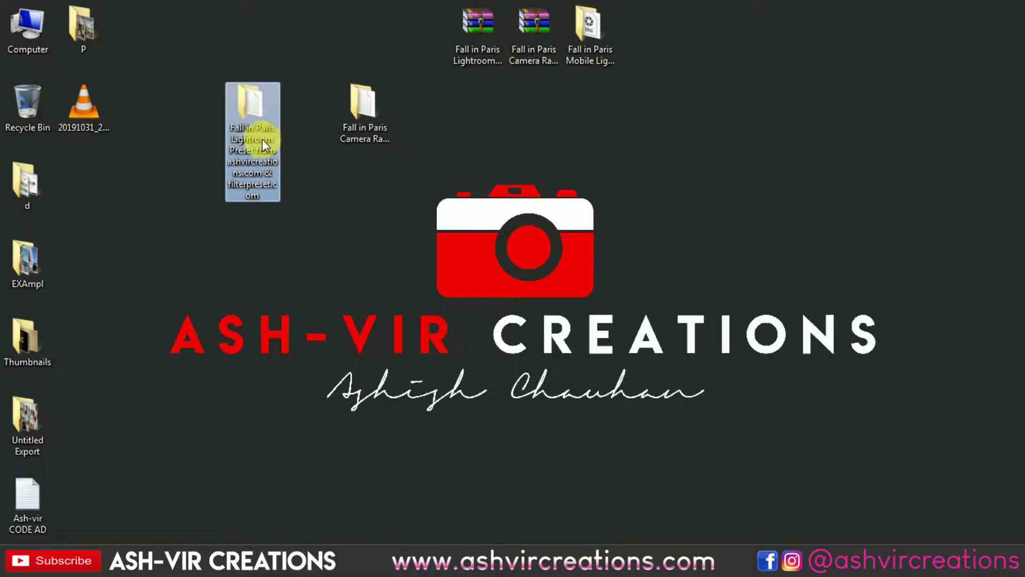
{"action": "double_click", "coordinate": [243, 111]}
- Copy the FP-Fall in Paris AVC 2020.lrtemplate preset file
{"action": "left_click", "coordinate": [169, 120]}
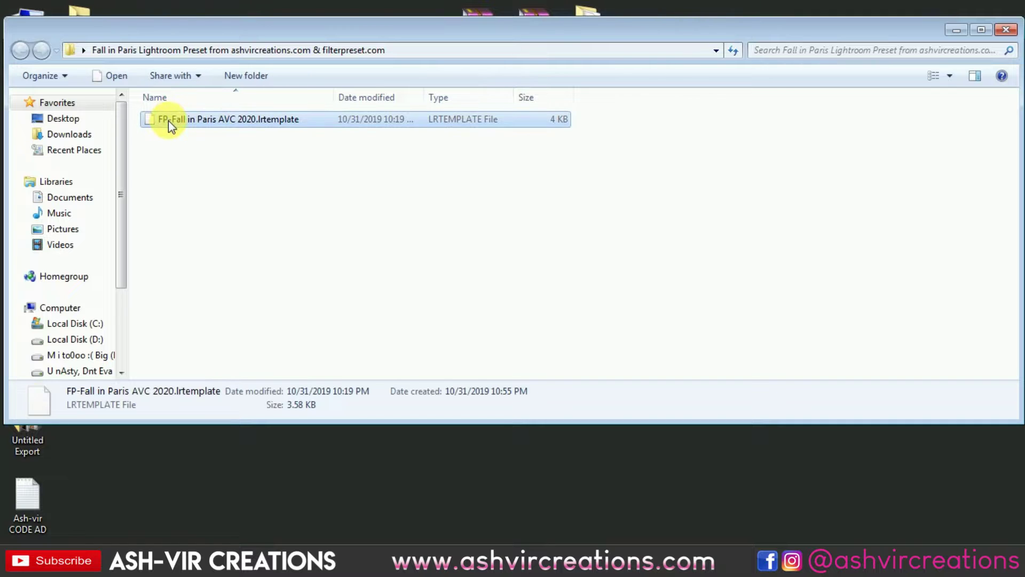
{"action": "right_click", "coordinate": [244, 119]}
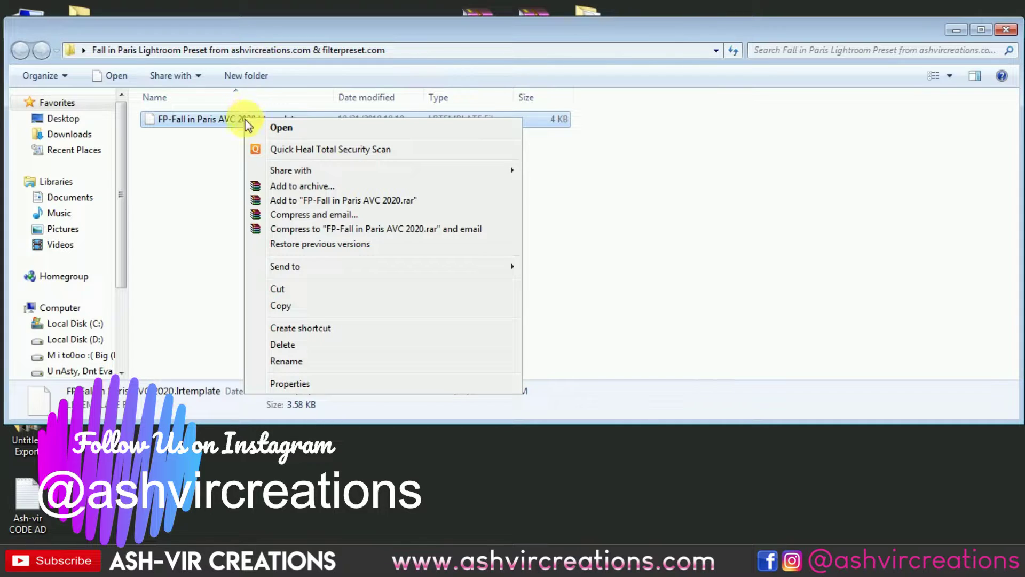
{"action": "left_click", "coordinate": [280, 308]}
- Browse C: to AppData\Roaming\Adobe\Lightroom\Develop Presets\Filter Preset (FP)
{"action": "scroll", "coordinate": [124, 298], "scroll_direction": "down", "scroll_amount": 1}
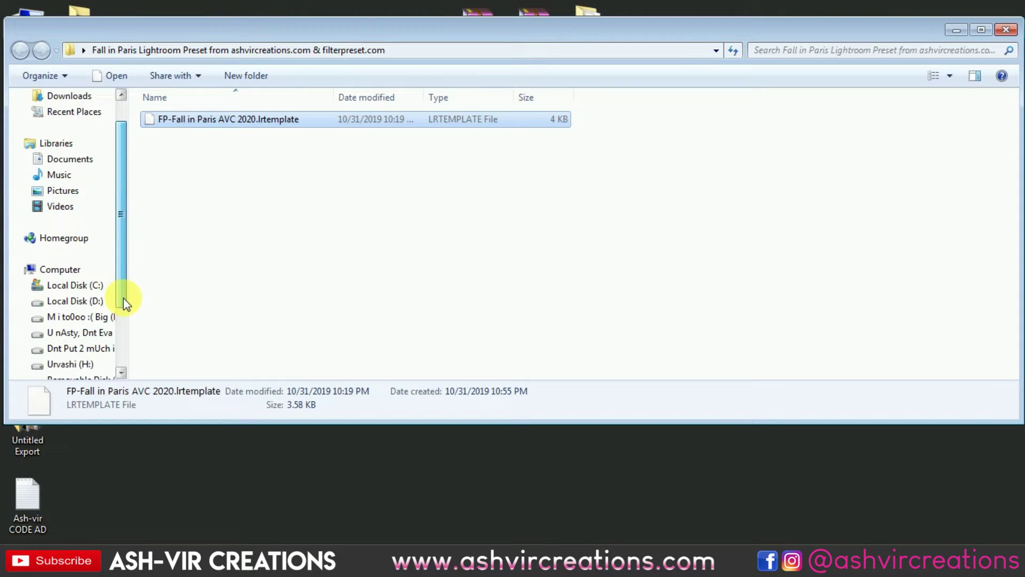
{"action": "left_click", "coordinate": [59, 284]}
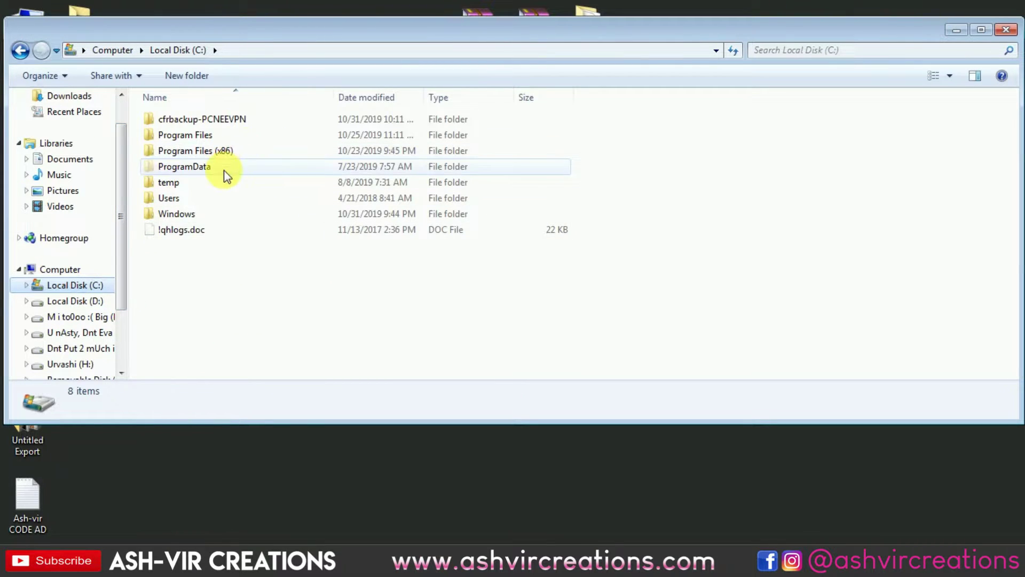
{"action": "double_click", "coordinate": [197, 195]}
{"action": "double_click", "coordinate": [217, 118]}
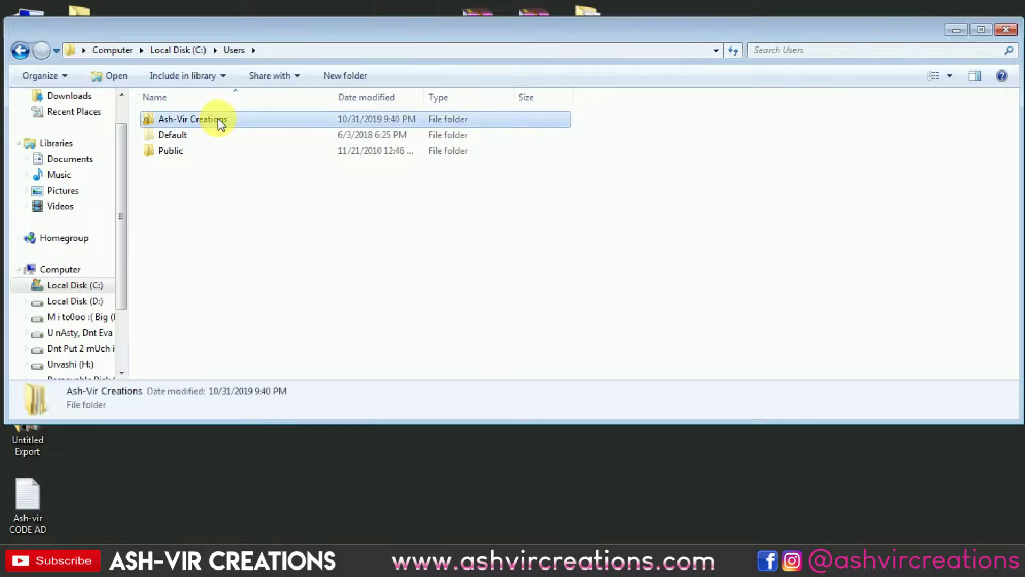
{"action": "double_click", "coordinate": [202, 136]}
{"action": "left_click", "coordinate": [201, 121]}
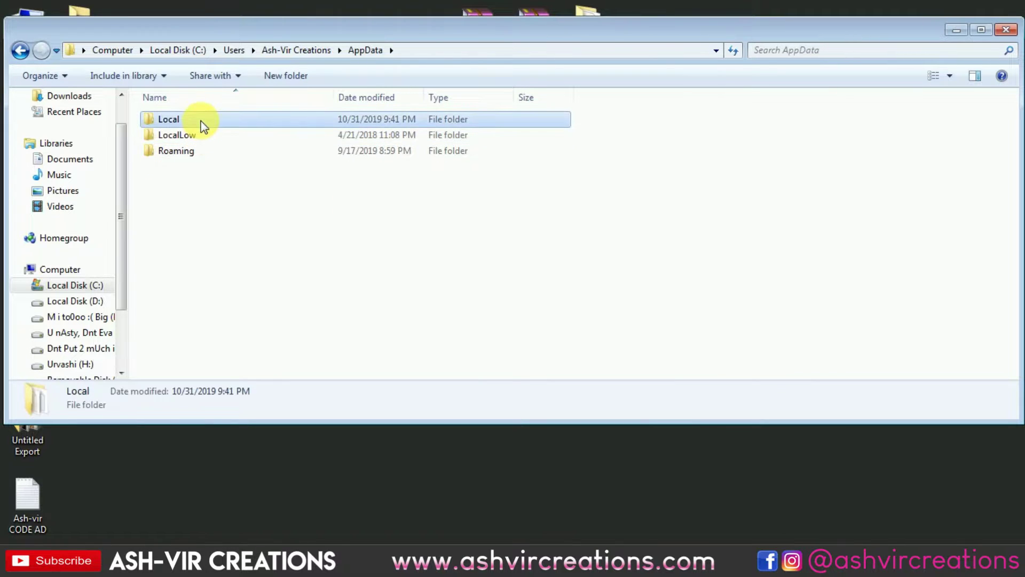
{"action": "double_click", "coordinate": [187, 153]}
{"action": "double_click", "coordinate": [193, 122]}
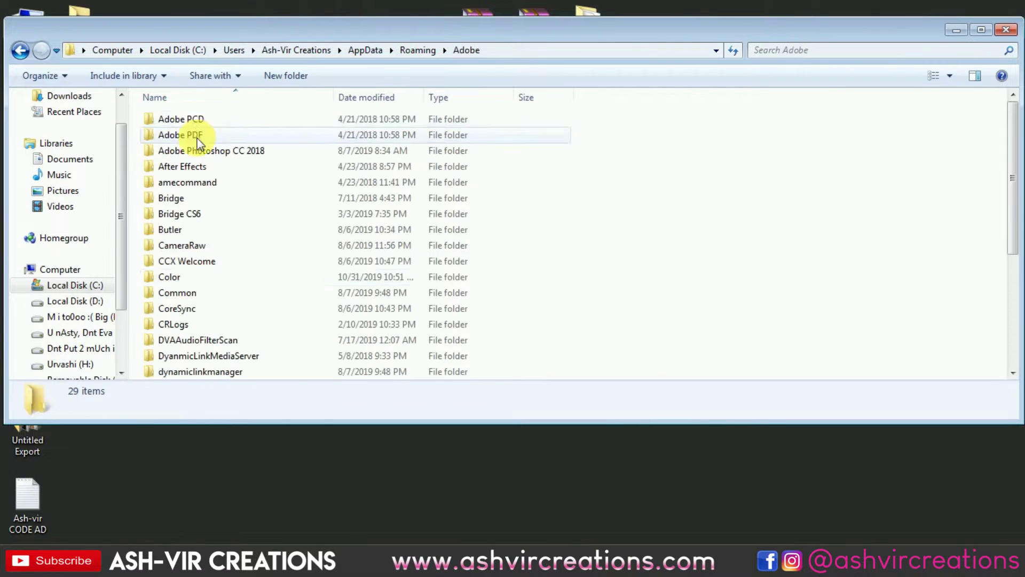
{"action": "scroll", "coordinate": [201, 286], "scroll_direction": "down", "scroll_amount": 3}
{"action": "left_click", "coordinate": [195, 313]}
{"action": "double_click", "coordinate": [196, 323]}
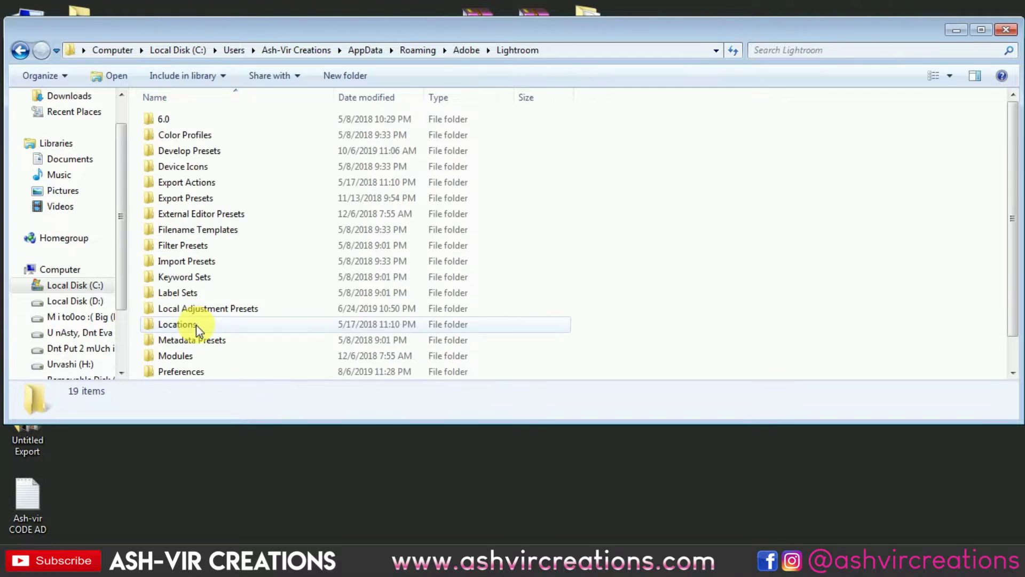
{"action": "double_click", "coordinate": [212, 154]}
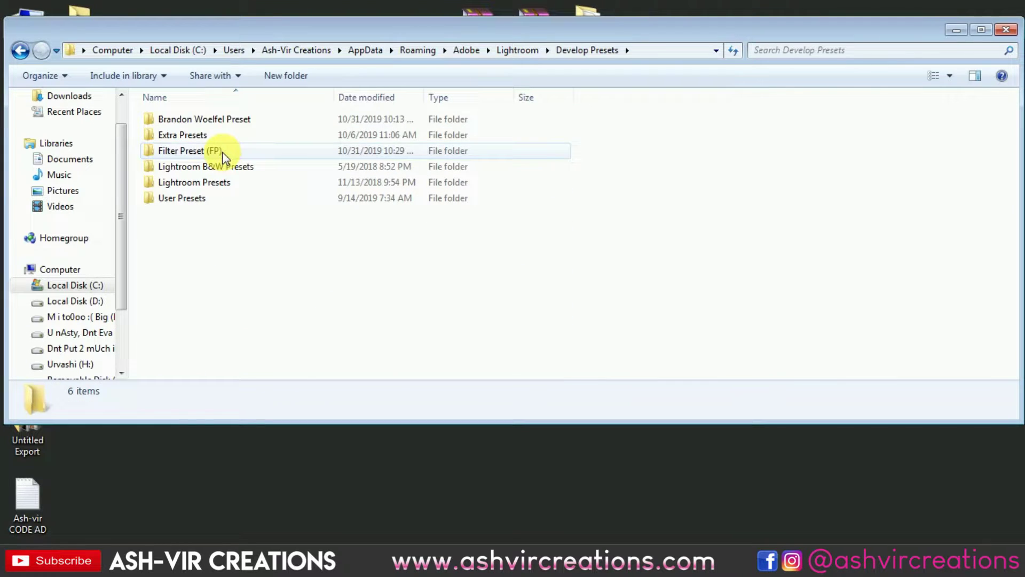
{"action": "double_click", "coordinate": [222, 153]}
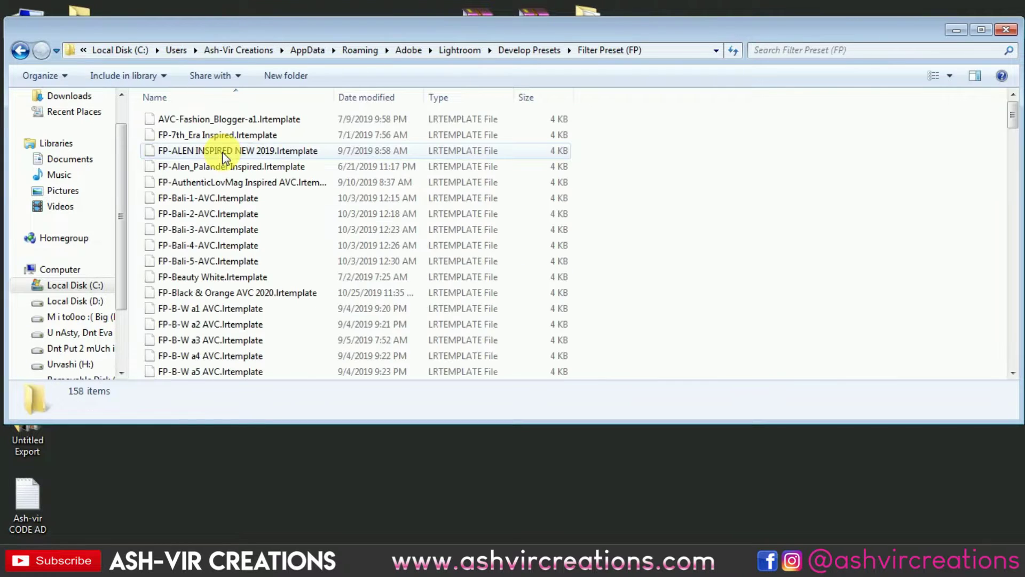
- Paste the lrtemplate preset into Filter Preset (FP) and move the window aside
{"action": "right_click", "coordinate": [726, 181]}
{"action": "left_click", "coordinate": [764, 279]}
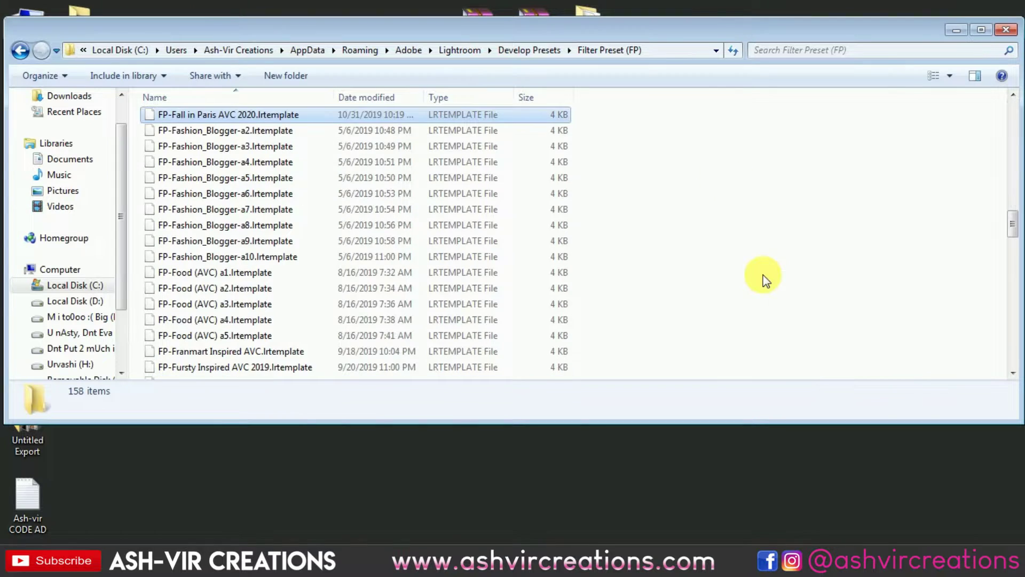
{"action": "scroll", "coordinate": [558, 184], "scroll_direction": "up", "scroll_amount": 1}
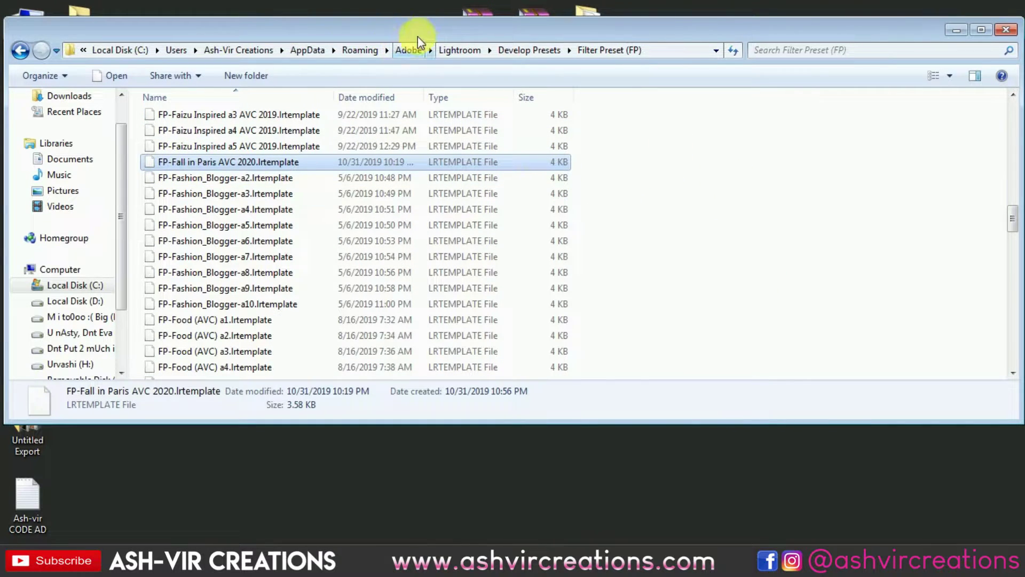
{"action": "left_click_drag", "start_coordinate": [425, 32], "coordinate": [697, 150]}
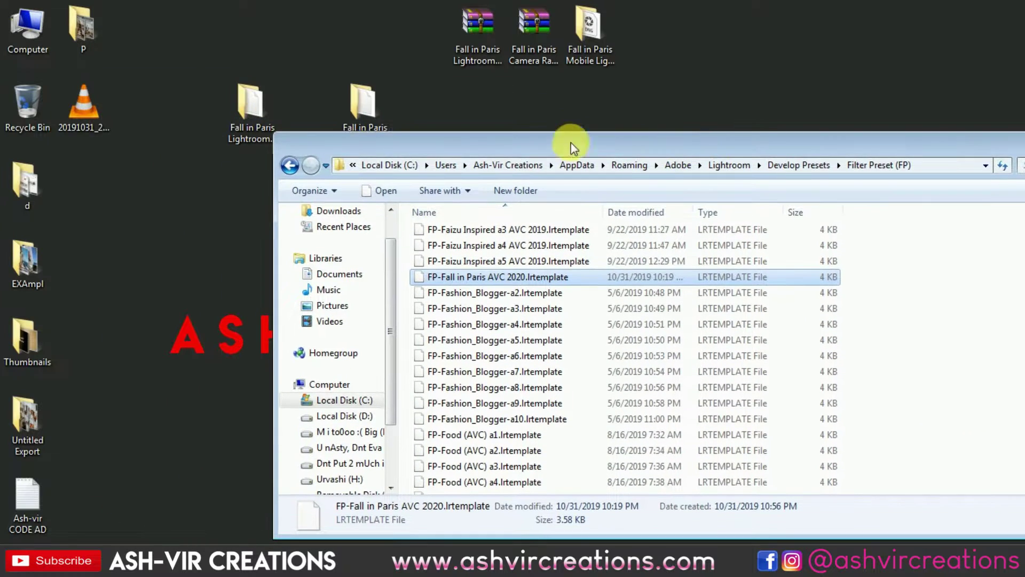
- Copy the FP-Fall in Paris AVC 2020.xmp file from the Camera Raw preset folder
{"action": "left_click", "coordinate": [380, 109]}
{"action": "double_click", "coordinate": [381, 111]}
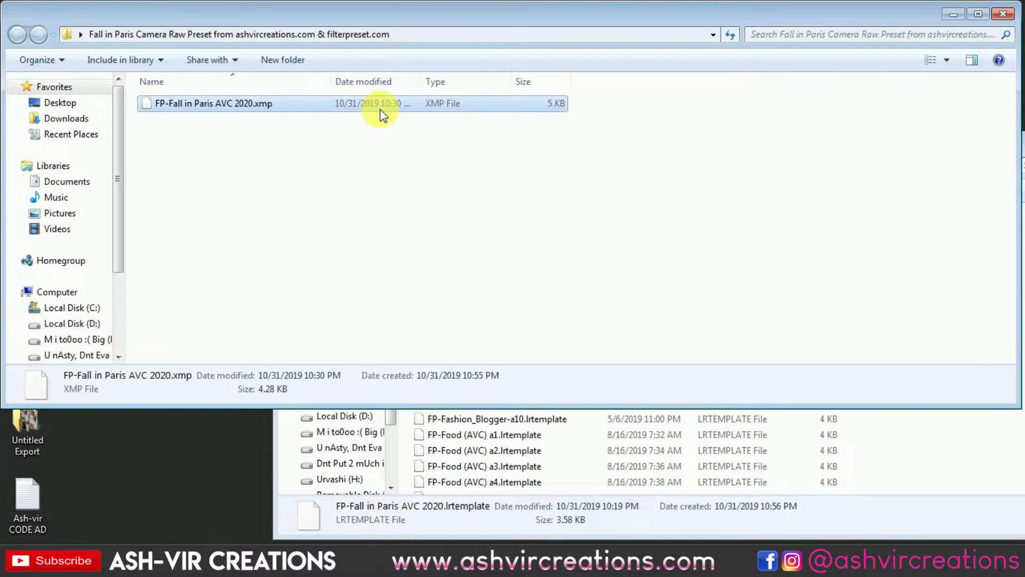
{"action": "right_click", "coordinate": [269, 108]}
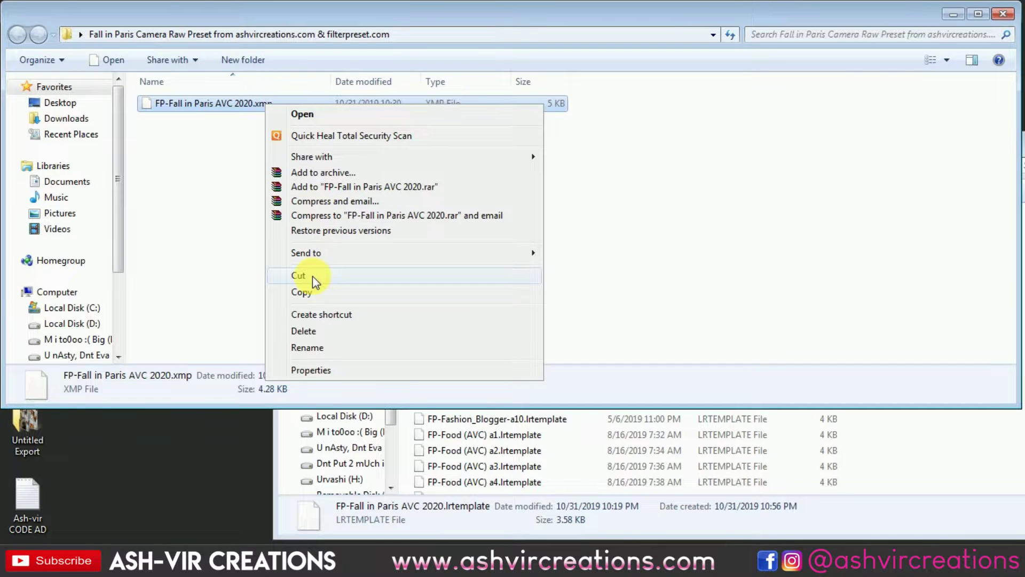
{"action": "left_click", "coordinate": [313, 292]}
- Paste the xmp preset into Adobe\CameraRaw\Settings
{"action": "left_click", "coordinate": [908, 454]}
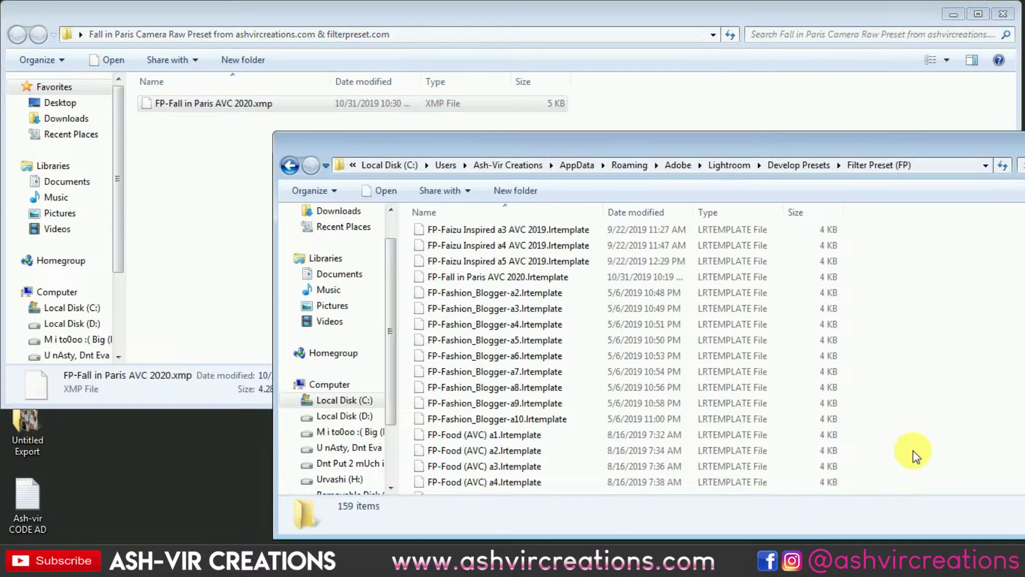
{"action": "left_click_drag", "start_coordinate": [861, 158], "coordinate": [641, 117]}
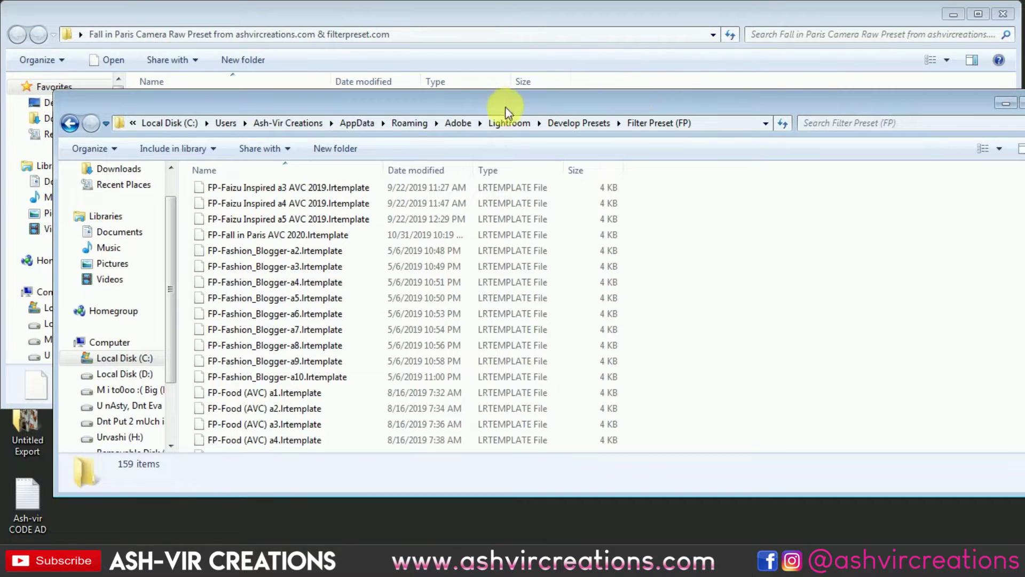
{"action": "left_click", "coordinate": [459, 123]}
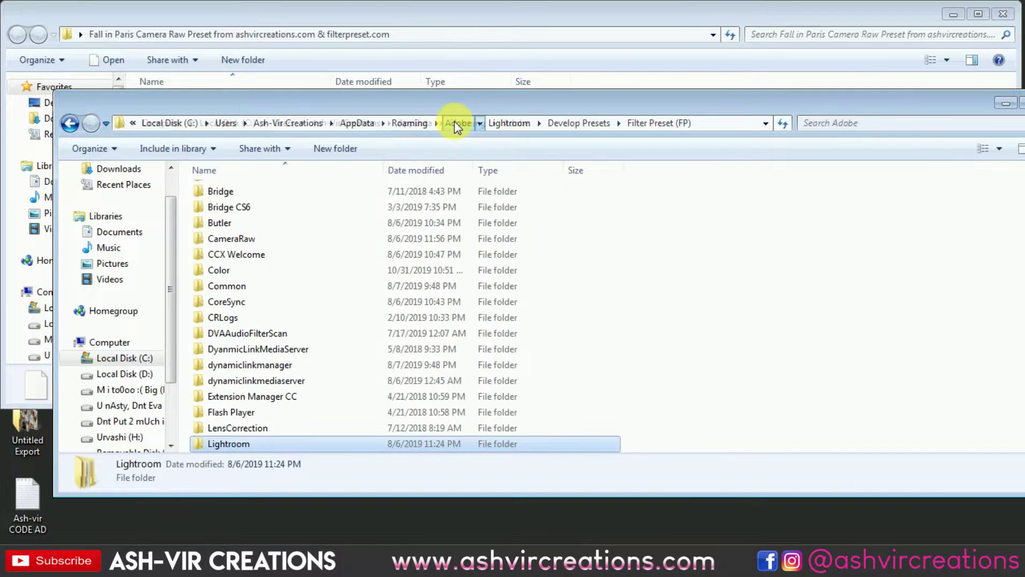
{"action": "double_click", "coordinate": [256, 238]}
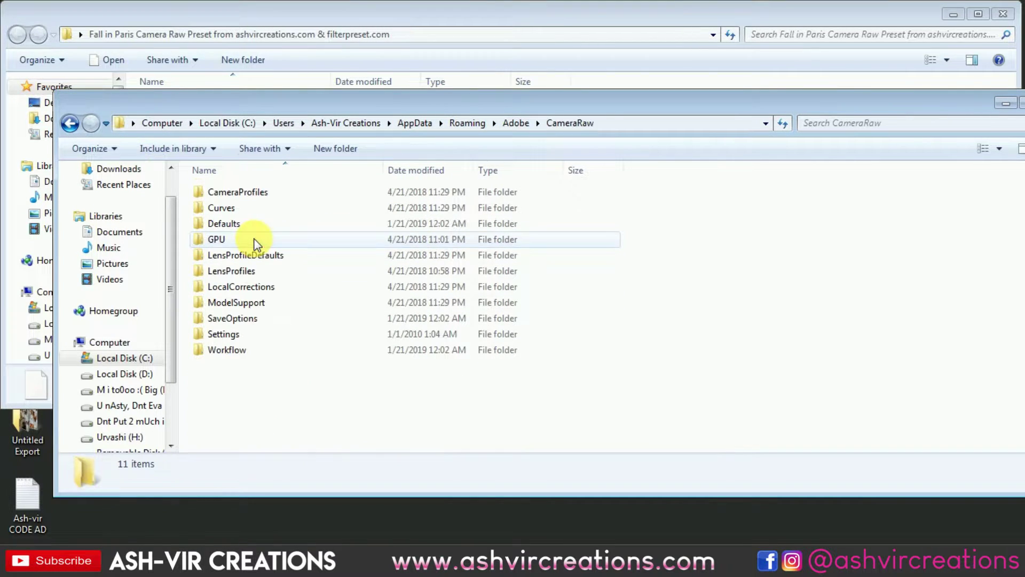
{"action": "double_click", "coordinate": [243, 336]}
{"action": "right_click", "coordinate": [725, 292]}
{"action": "left_click", "coordinate": [757, 393]}
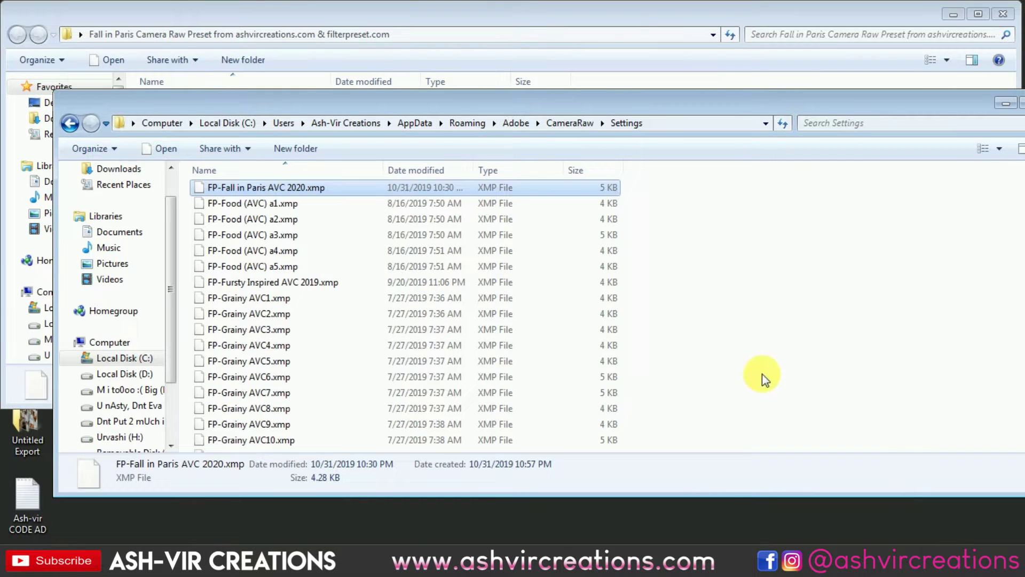
- Close both Explorer windows and refresh the desktop
{"action": "left_click", "coordinate": [1002, 14]}
{"action": "left_click_drag", "start_coordinate": [1007, 97], "coordinate": [831, 96]}
{"action": "left_click", "coordinate": [869, 96]}
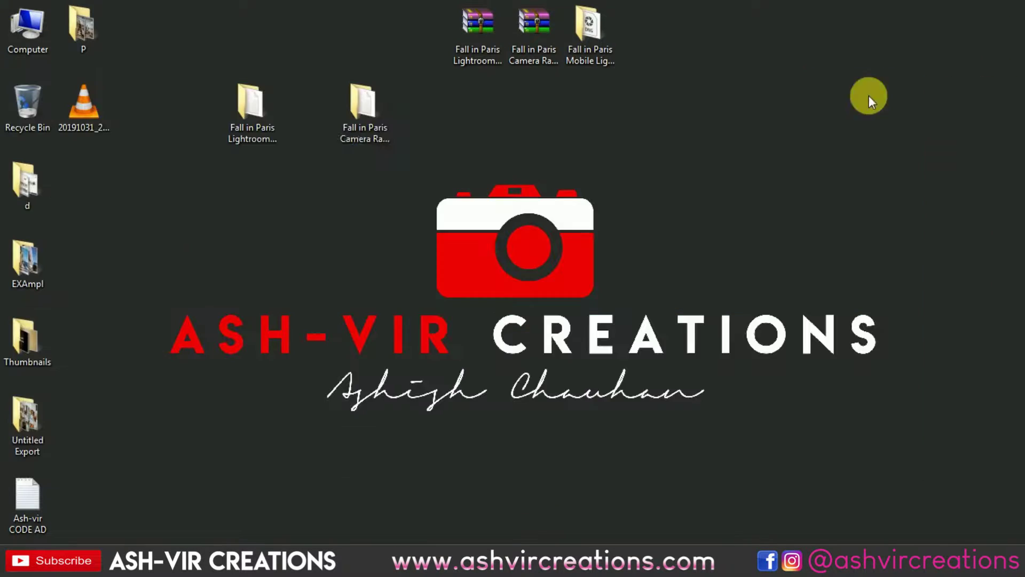
{"action": "right_click", "coordinate": [677, 121]}
{"action": "left_click", "coordinate": [701, 161]}
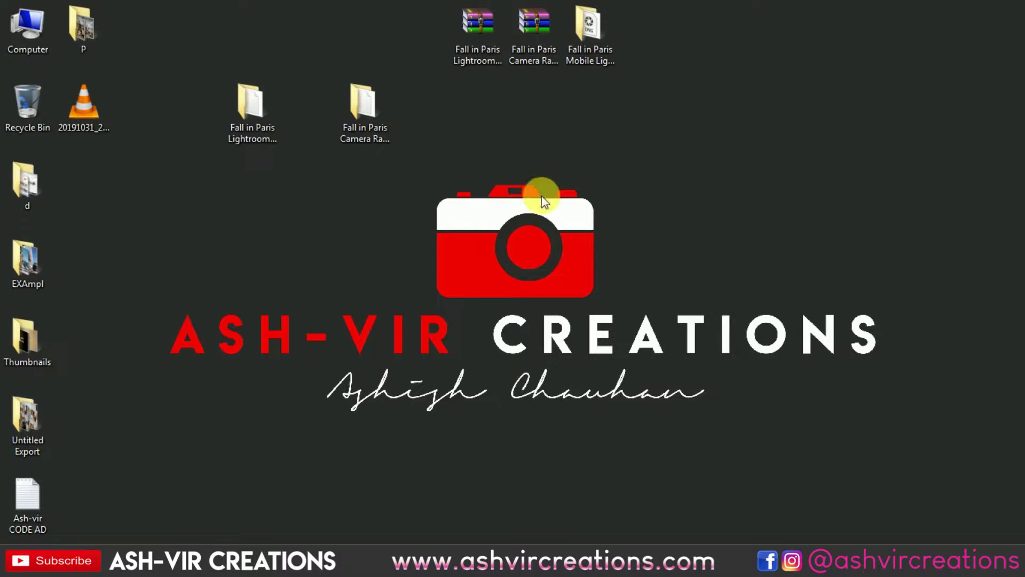
- Look at the FP-Fall in Paris AVC 2020 DNG file in the Mobile Lightroom folder, then close it
{"action": "double_click", "coordinate": [597, 46]}
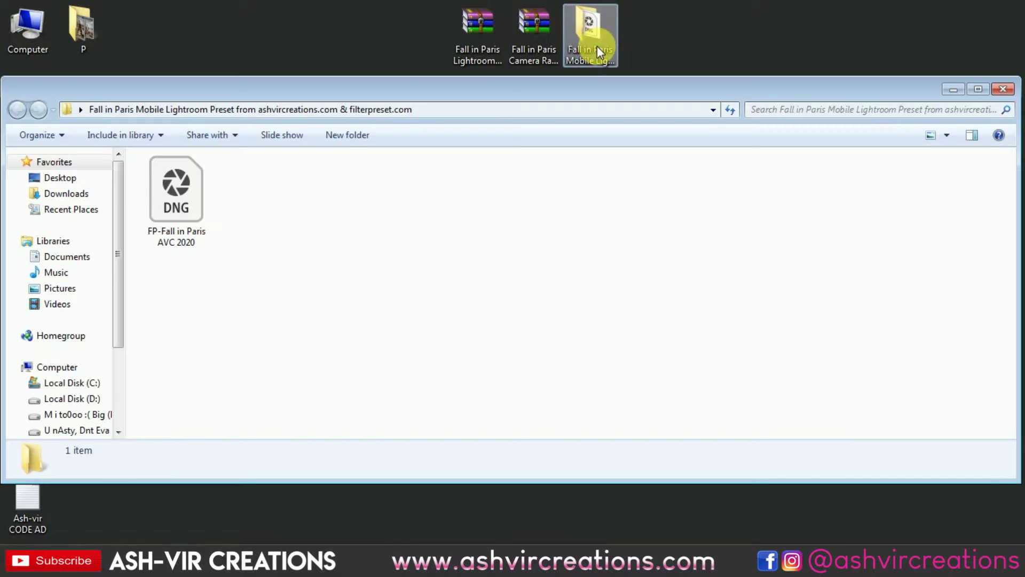
{"action": "left_click", "coordinate": [188, 211]}
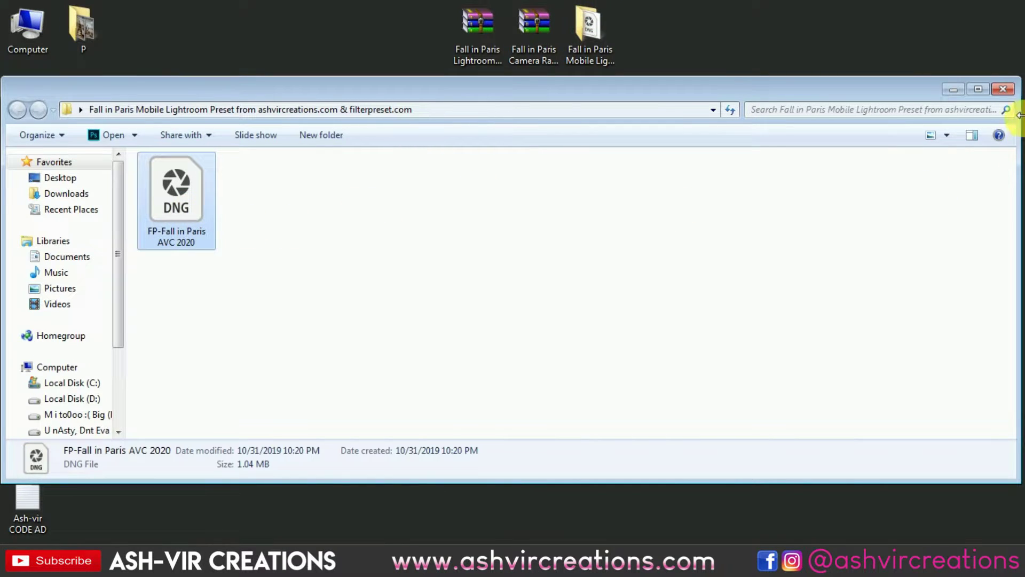
{"action": "left_click", "coordinate": [1011, 92]}
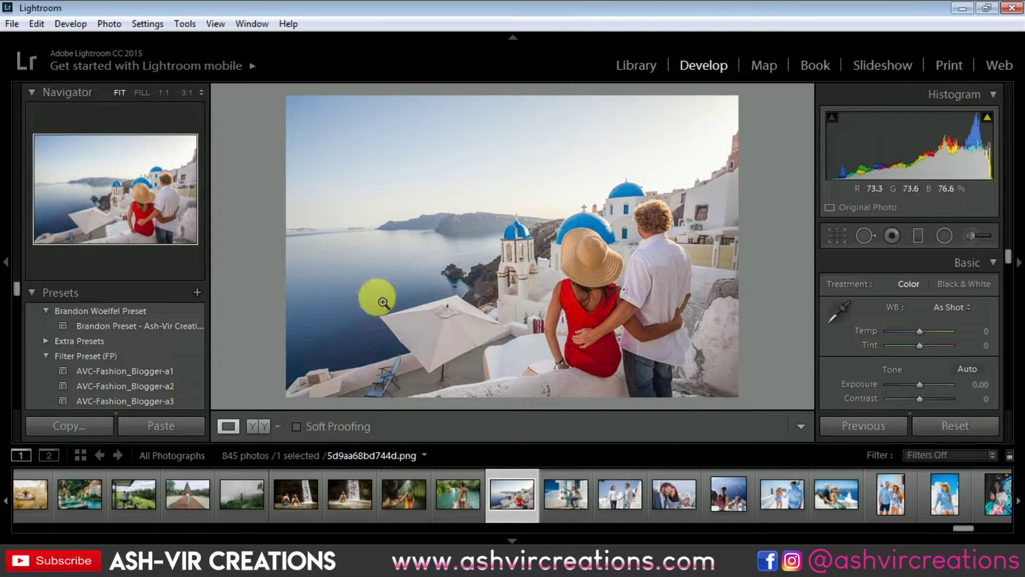
- Apply FP-Fall in Paris AVC 2020 to the Santorini photo, compare Before/After, then reset
{"action": "left_click", "coordinate": [120, 352]}
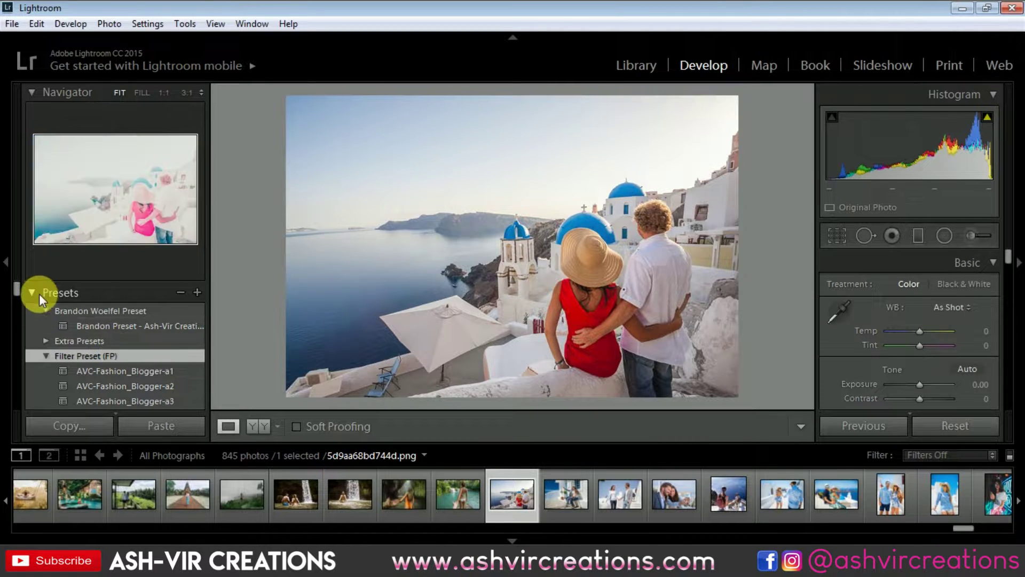
{"action": "scroll", "coordinate": [112, 339], "scroll_direction": "down", "scroll_amount": 15}
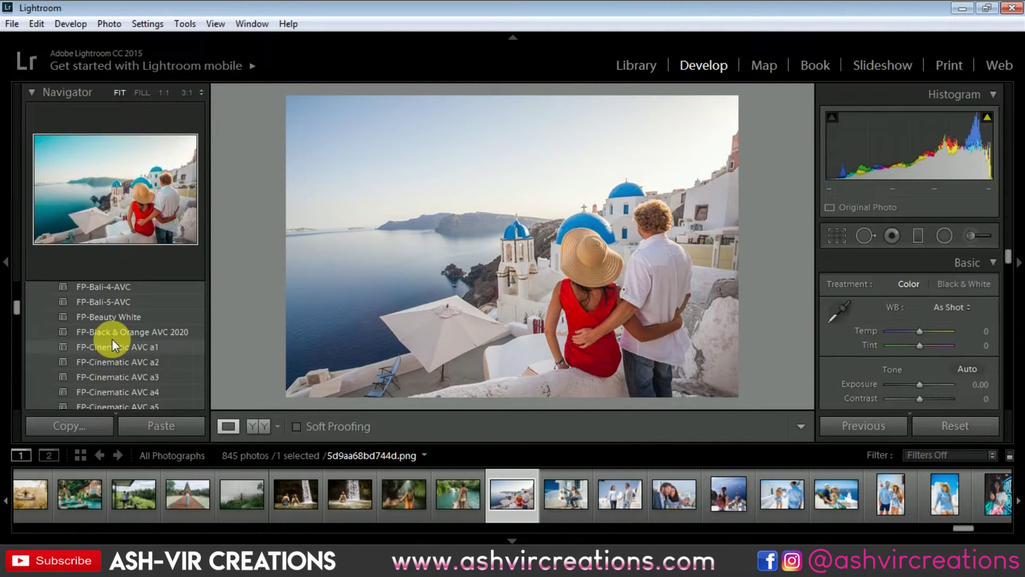
{"action": "scroll", "coordinate": [112, 339], "scroll_direction": "down", "scroll_amount": 10}
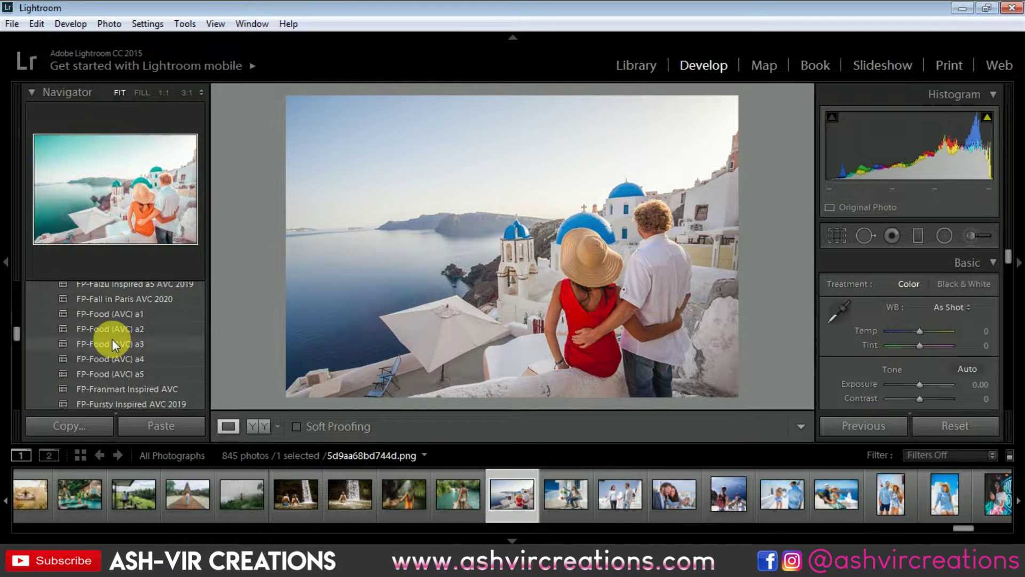
{"action": "left_click", "coordinate": [126, 298]}
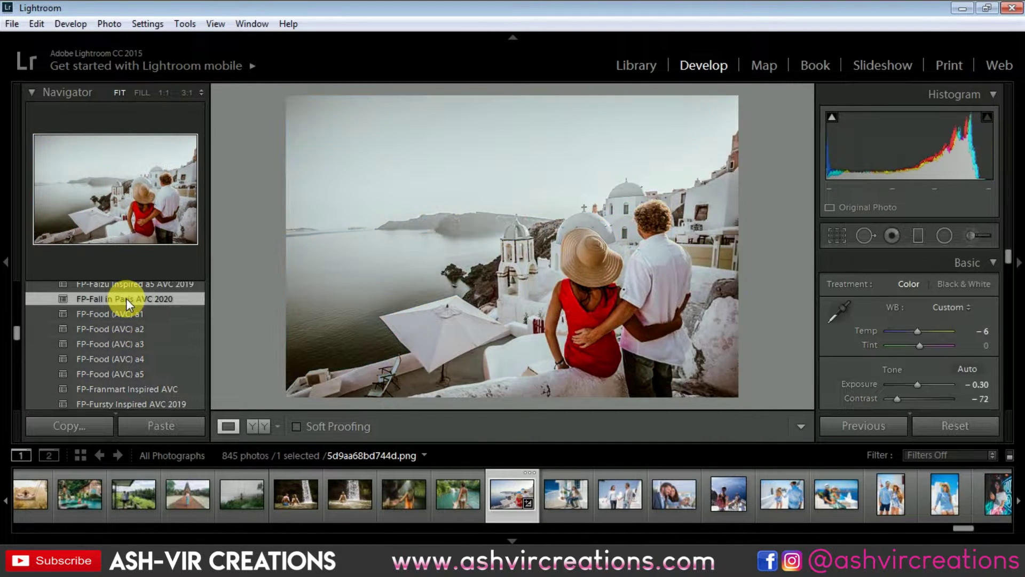
{"action": "left_click", "coordinate": [255, 425]}
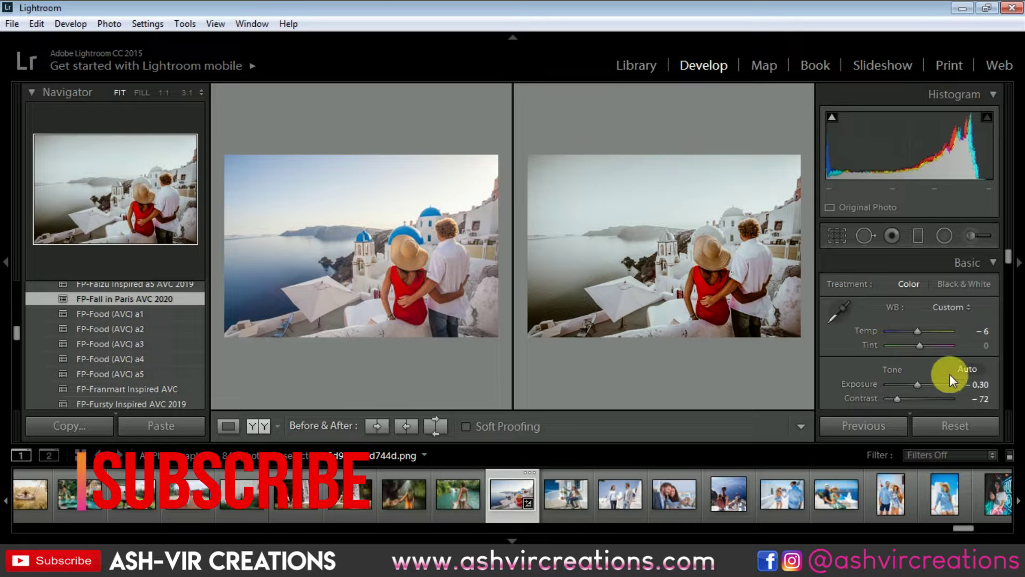
{"action": "left_click", "coordinate": [956, 424]}
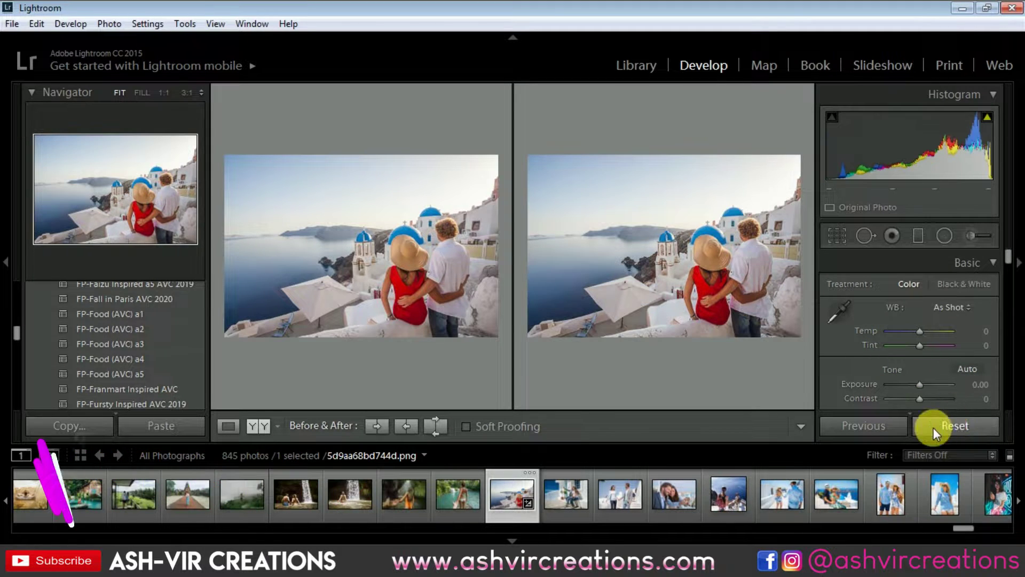
- Try the preset on the selfie, hand-holding and backpack photos, resetting each
{"action": "left_click", "coordinate": [566, 491]}
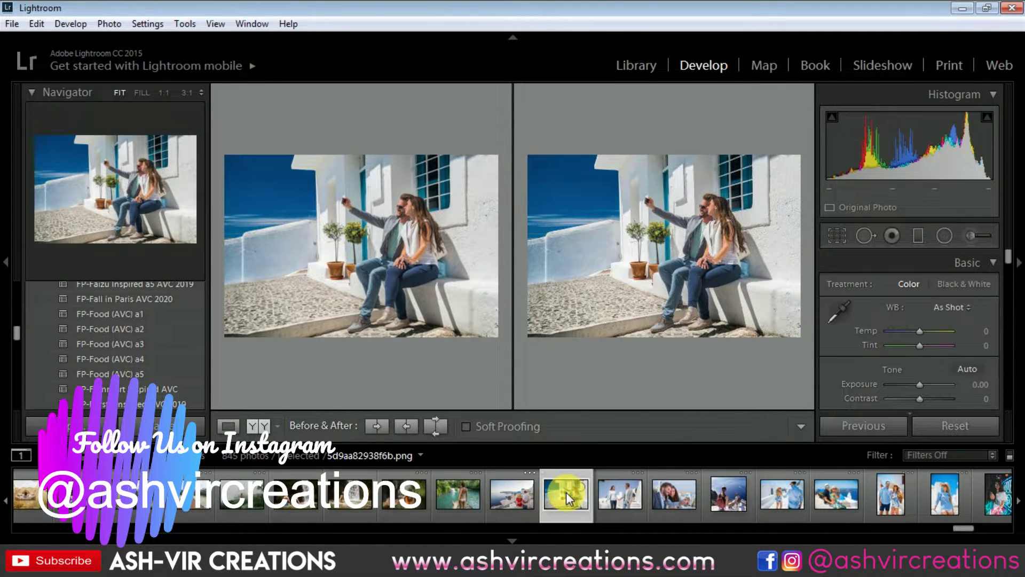
{"action": "left_click", "coordinate": [134, 300]}
{"action": "left_click", "coordinate": [955, 428]}
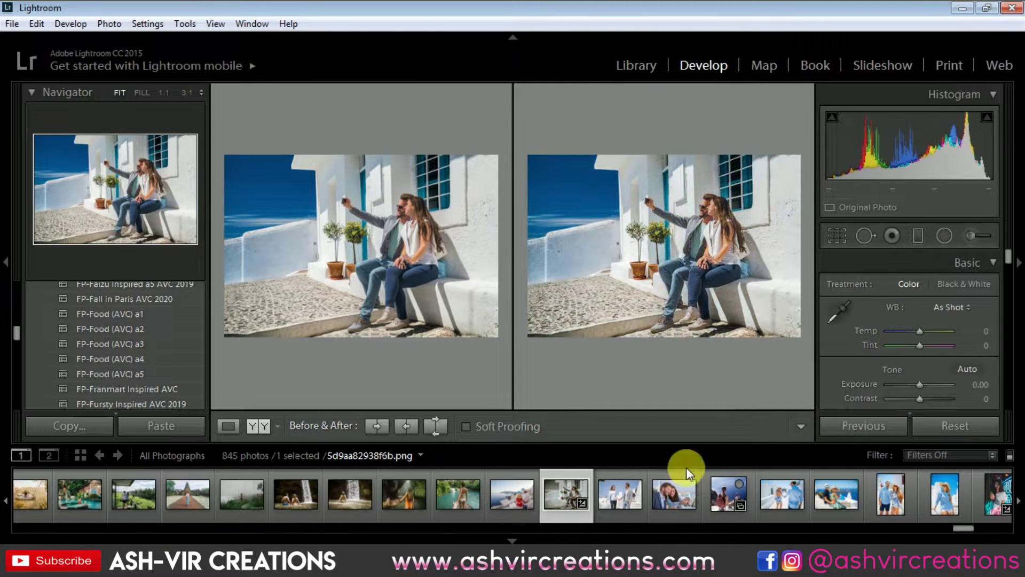
{"action": "left_click", "coordinate": [623, 494]}
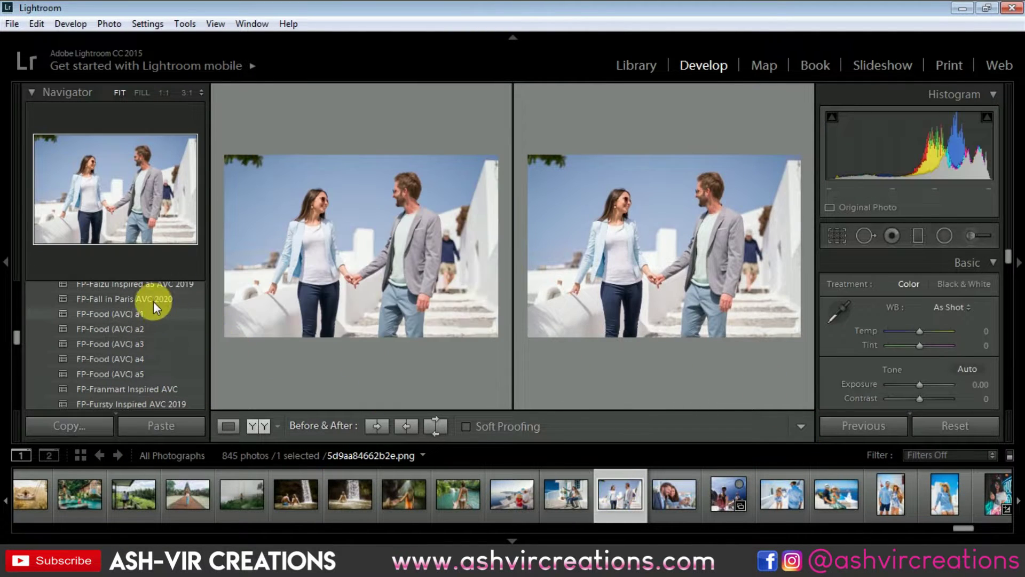
{"action": "left_click", "coordinate": [155, 298]}
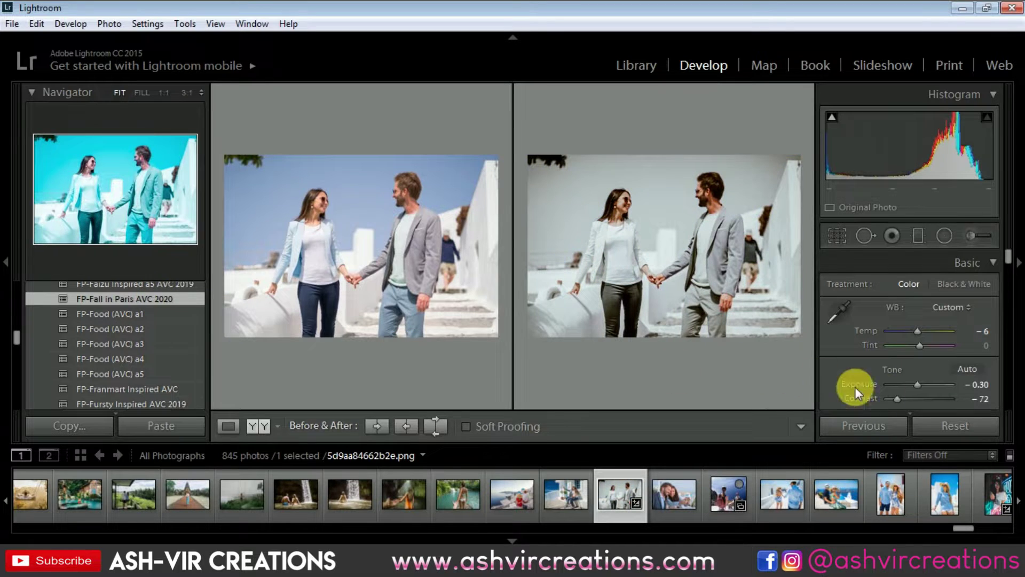
{"action": "left_click", "coordinate": [941, 426]}
{"action": "left_click", "coordinate": [740, 497]}
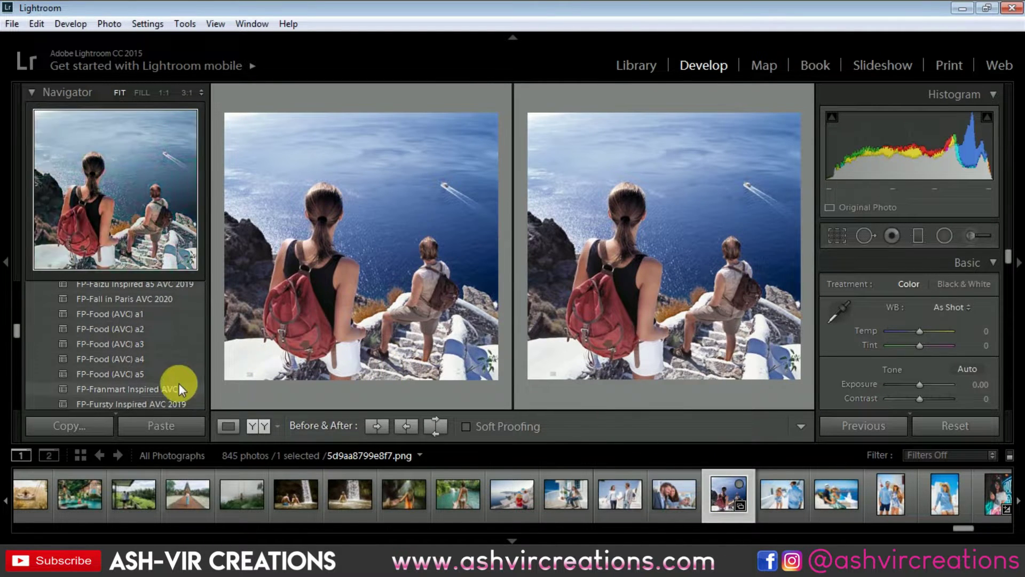
{"action": "left_click", "coordinate": [178, 295]}
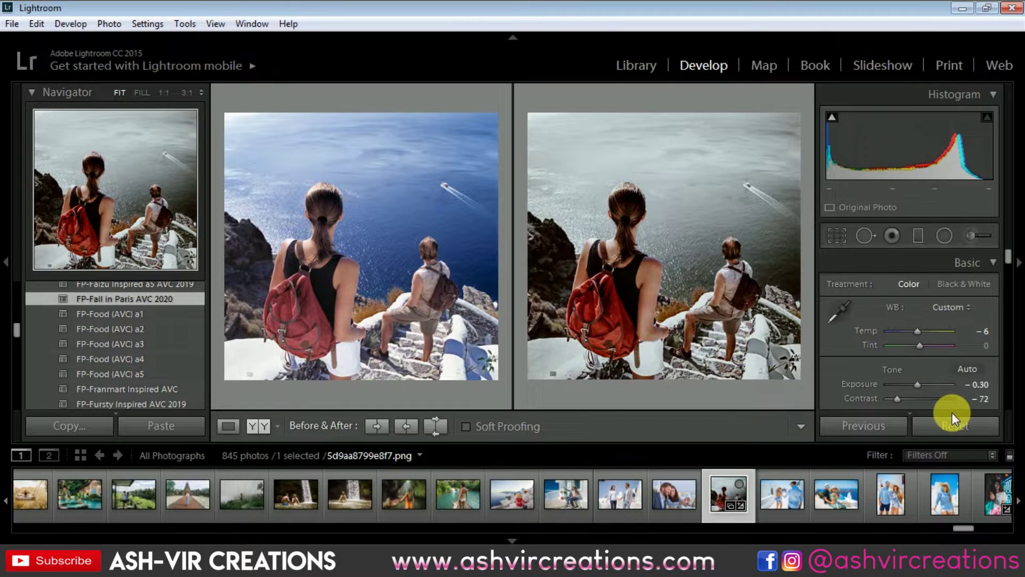
{"action": "left_click", "coordinate": [953, 421]}
- Try the preset on the next four photos through the striped-shirt shot, resetting each
{"action": "left_click", "coordinate": [780, 492]}
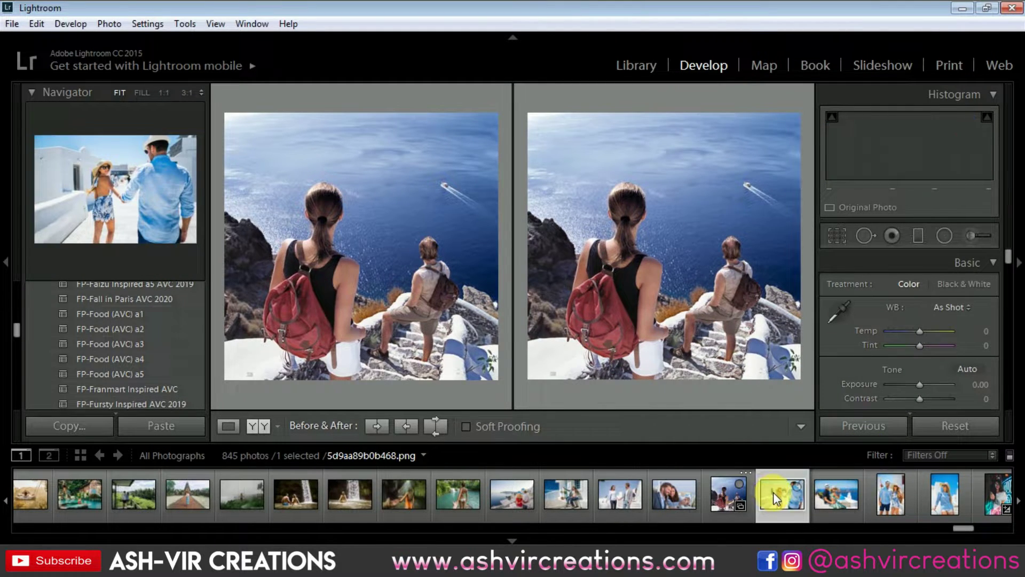
{"action": "left_click", "coordinate": [136, 299]}
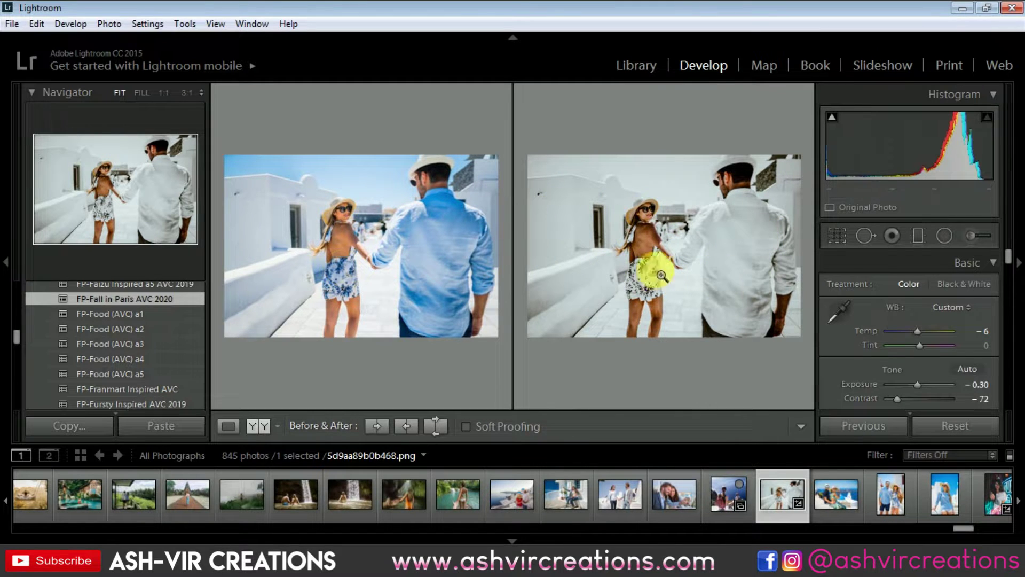
{"action": "left_click", "coordinate": [956, 426]}
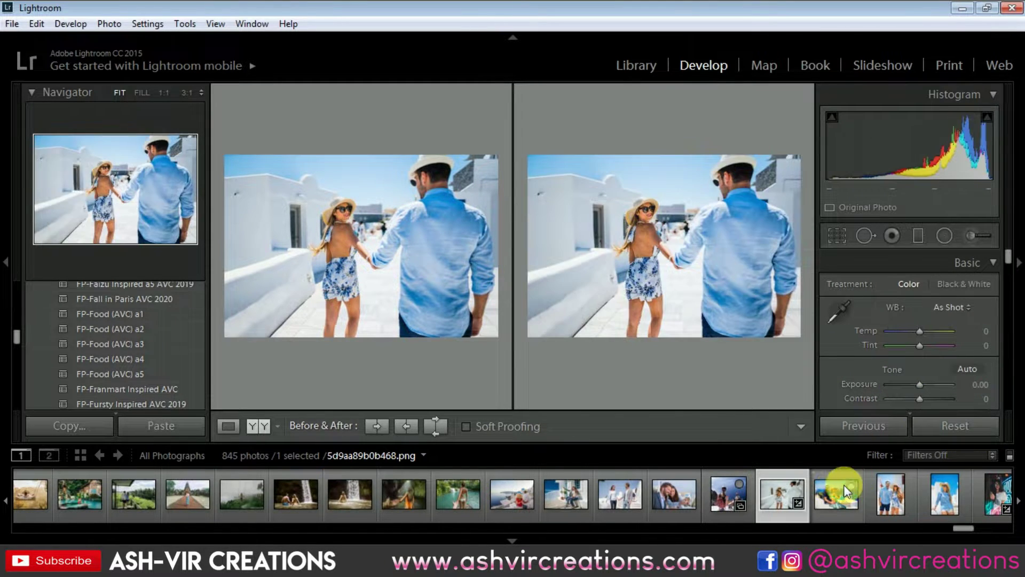
{"action": "left_click", "coordinate": [837, 492]}
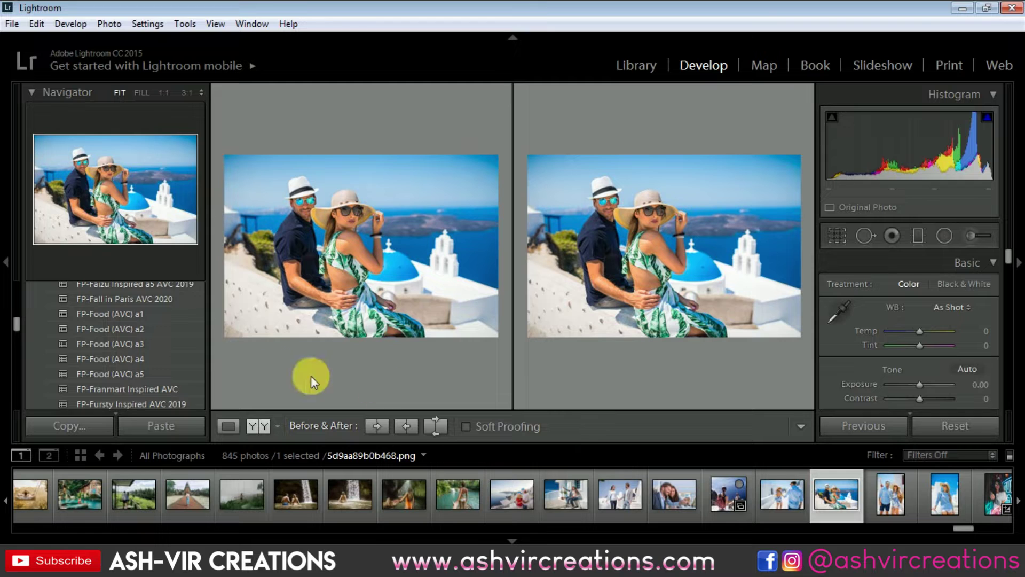
{"action": "left_click", "coordinate": [154, 302]}
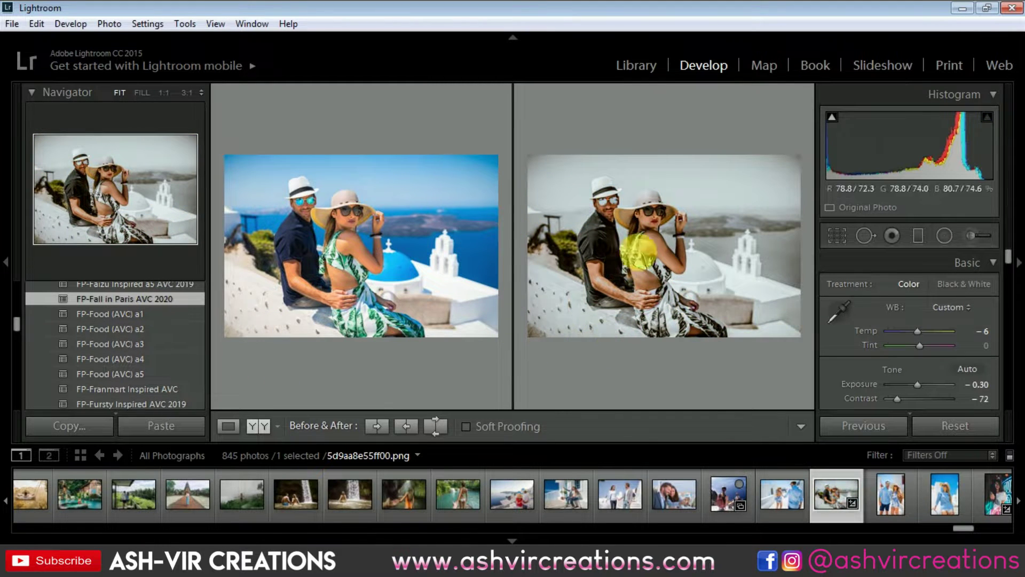
{"action": "left_click", "coordinate": [962, 430]}
{"action": "left_click", "coordinate": [891, 492]}
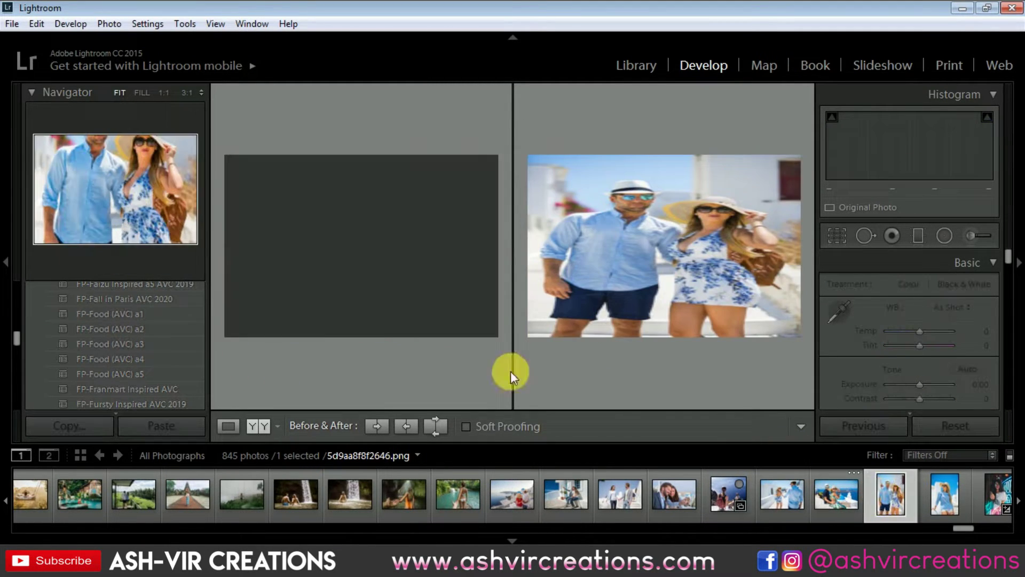
{"action": "left_click", "coordinate": [177, 299]}
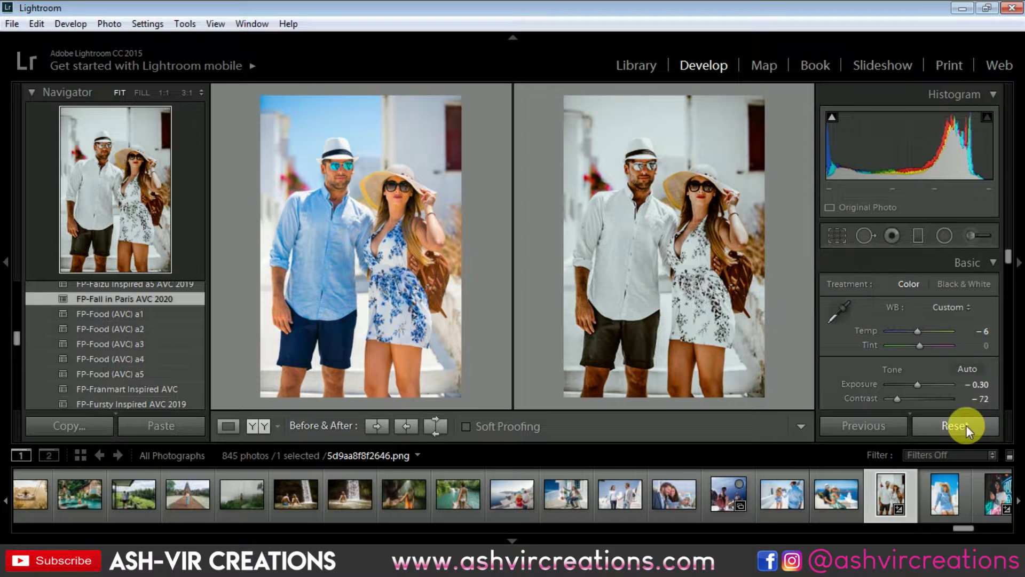
{"action": "left_click", "coordinate": [962, 425]}
{"action": "left_click", "coordinate": [946, 497]}
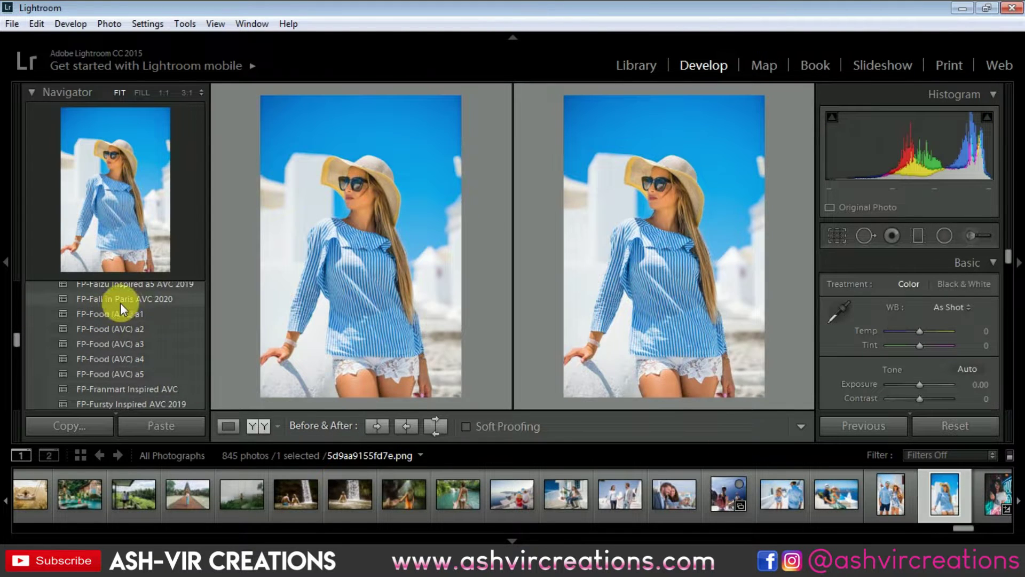
{"action": "left_click", "coordinate": [128, 299]}
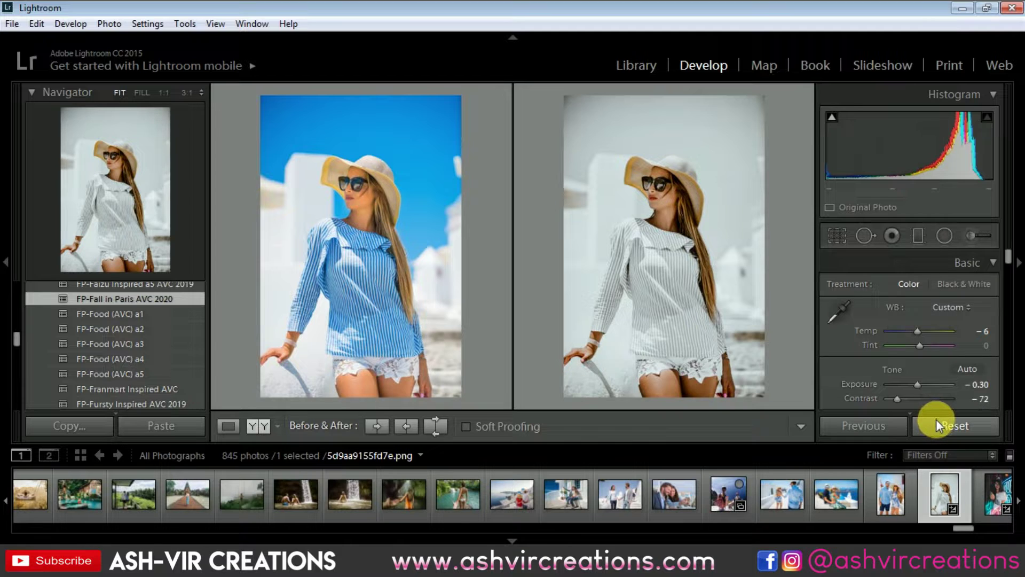
{"action": "left_click", "coordinate": [943, 426]}
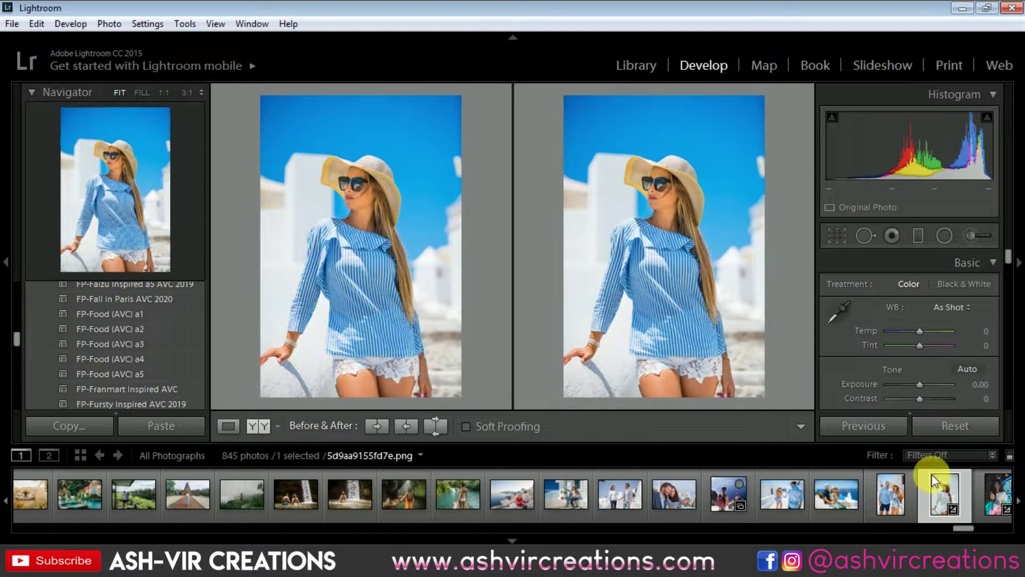
- Browse the filmstrip and apply the Fall in Paris preset to the kitchen couple photo
{"action": "scroll", "coordinate": [908, 489], "scroll_direction": "down", "scroll_amount": 3}
{"action": "scroll", "coordinate": [664, 501], "scroll_direction": "down", "scroll_amount": 5}
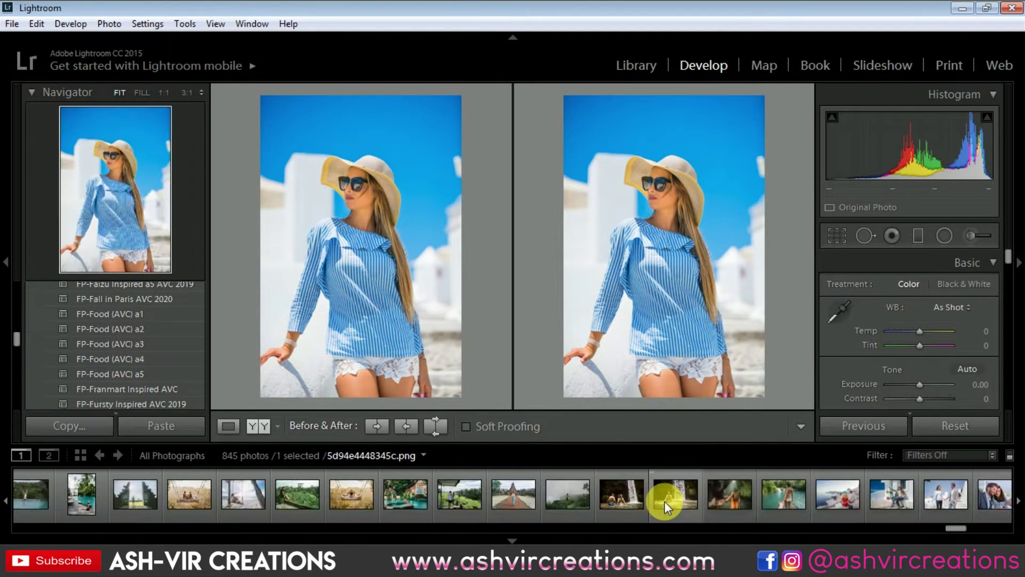
{"action": "left_click", "coordinate": [398, 489]}
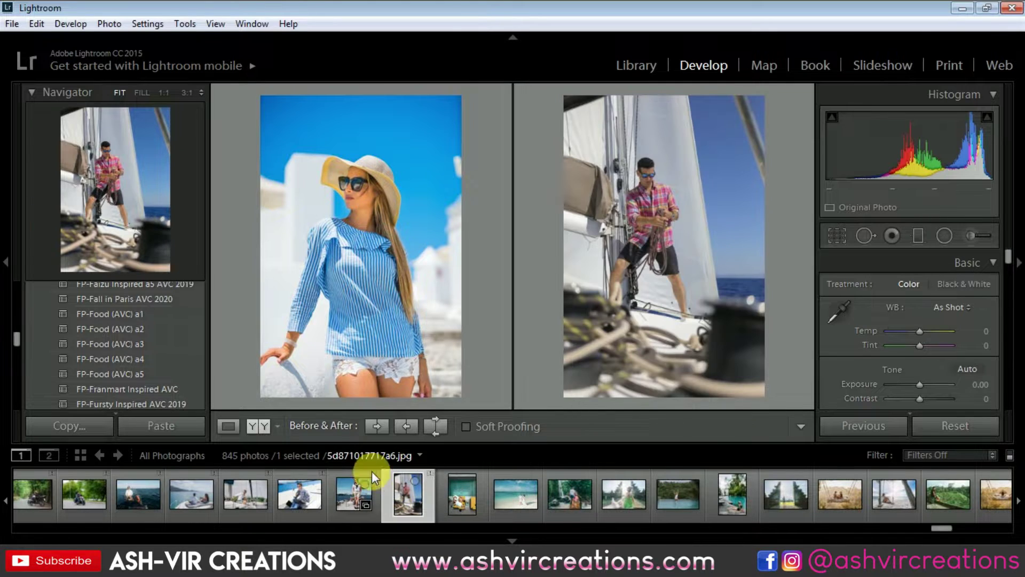
{"action": "scroll", "coordinate": [364, 507], "scroll_direction": "down", "scroll_amount": 5}
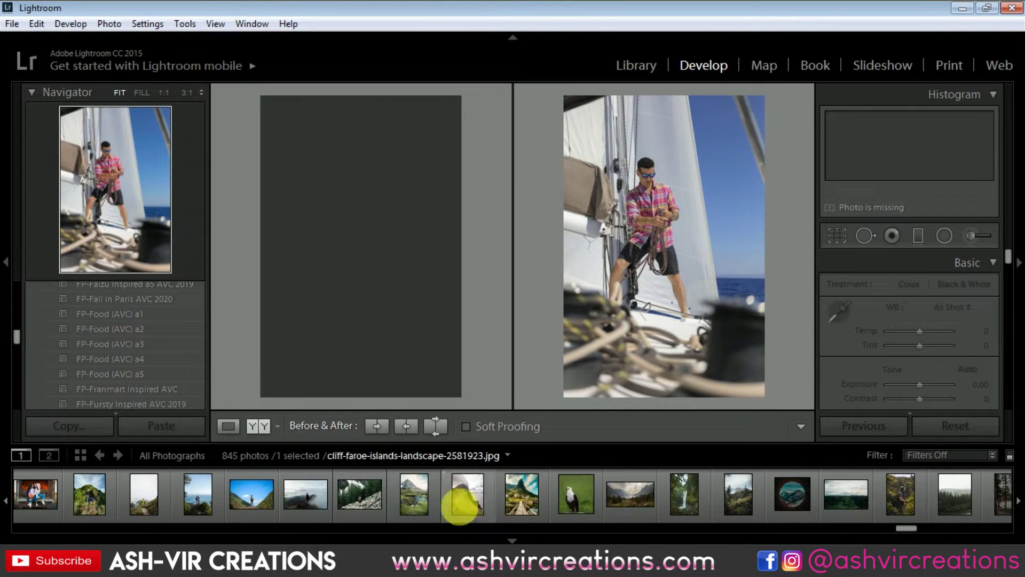
{"action": "scroll", "coordinate": [784, 495], "scroll_direction": "up", "scroll_amount": 5}
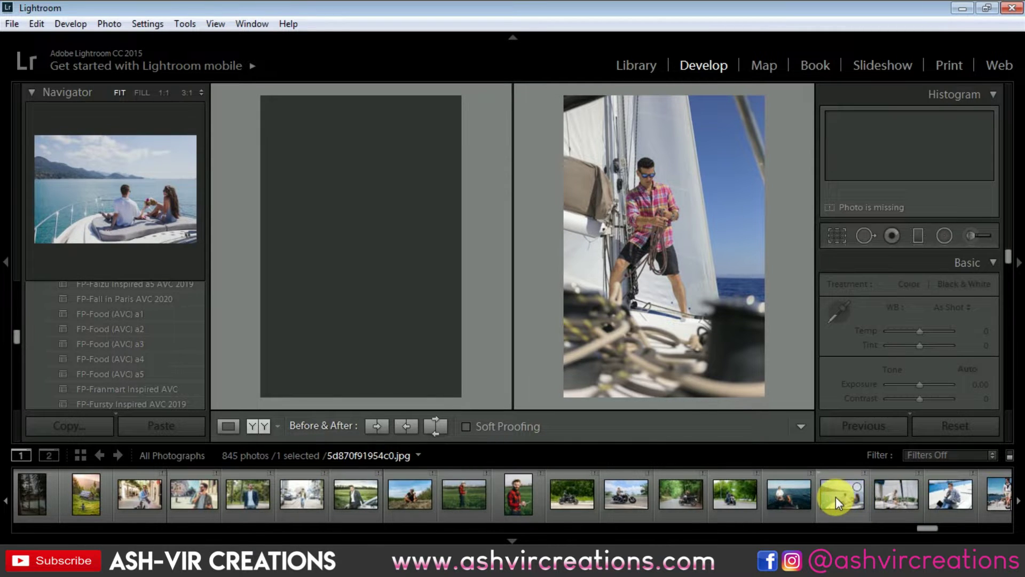
{"action": "scroll", "coordinate": [835, 496], "scroll_direction": "down", "scroll_amount": 4}
{"action": "scroll", "coordinate": [835, 497], "scroll_direction": "down", "scroll_amount": 5}
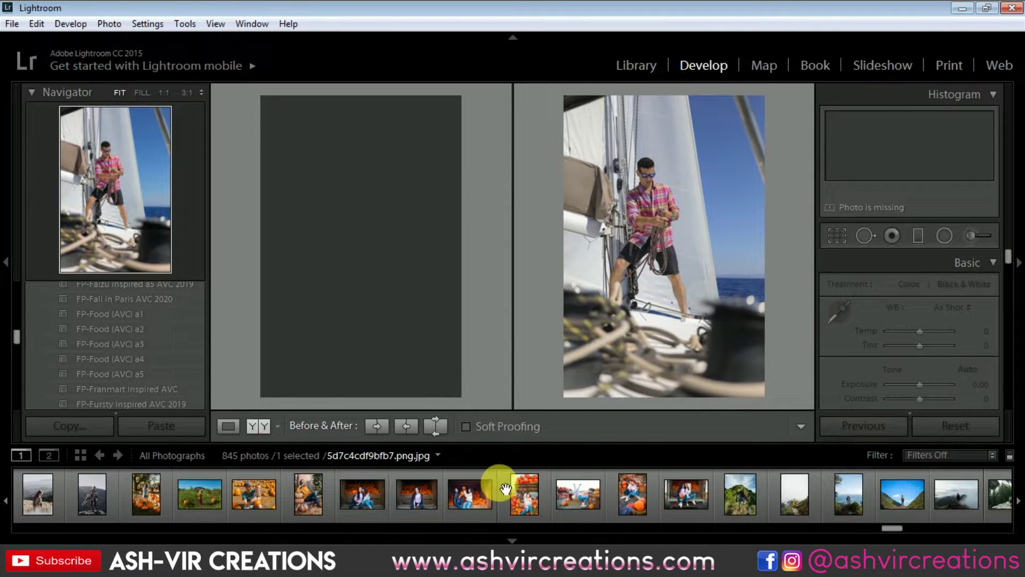
{"action": "scroll", "coordinate": [739, 496], "scroll_direction": "down", "scroll_amount": 6}
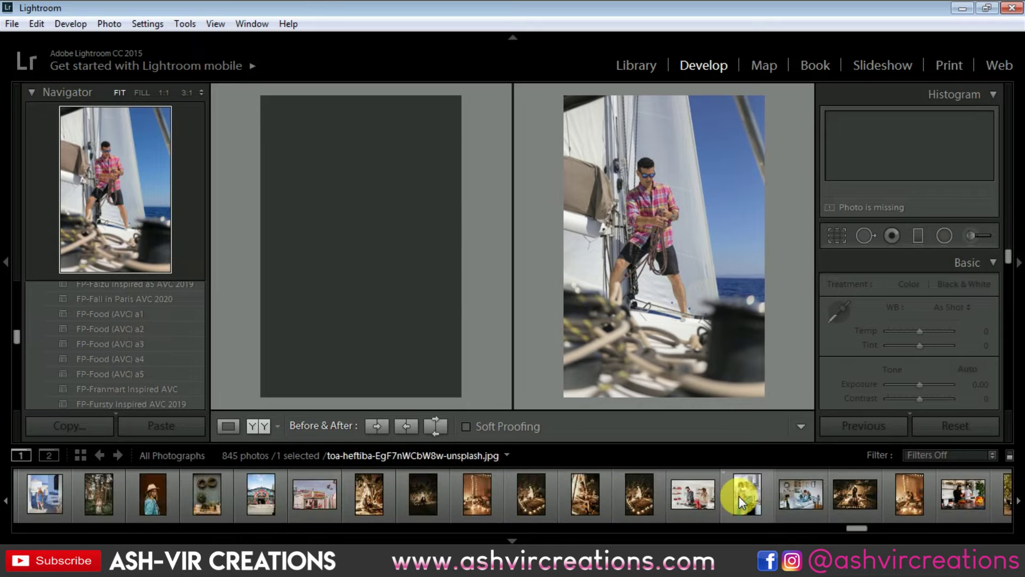
{"action": "left_click", "coordinate": [739, 495]}
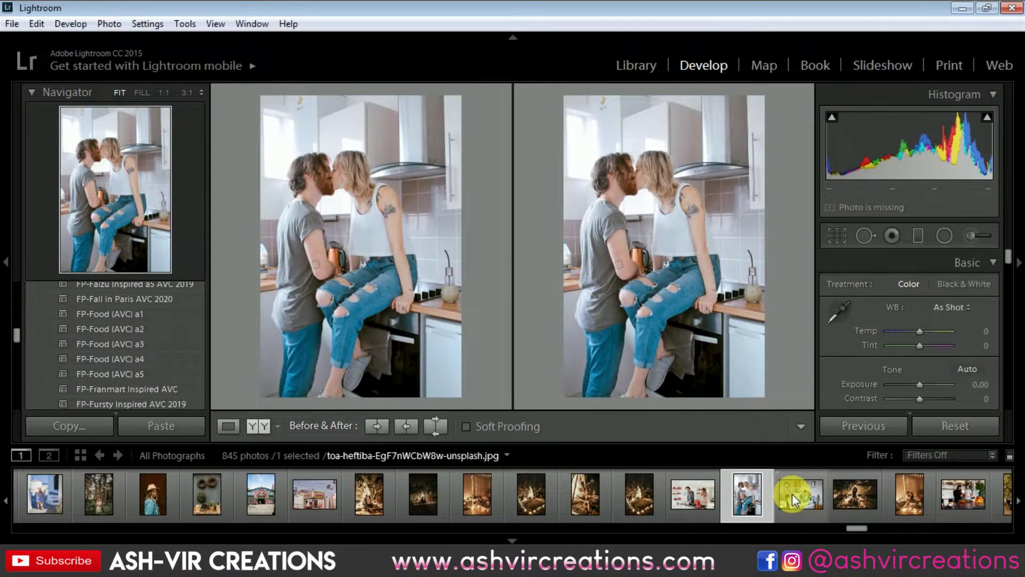
{"action": "left_click", "coordinate": [140, 295]}
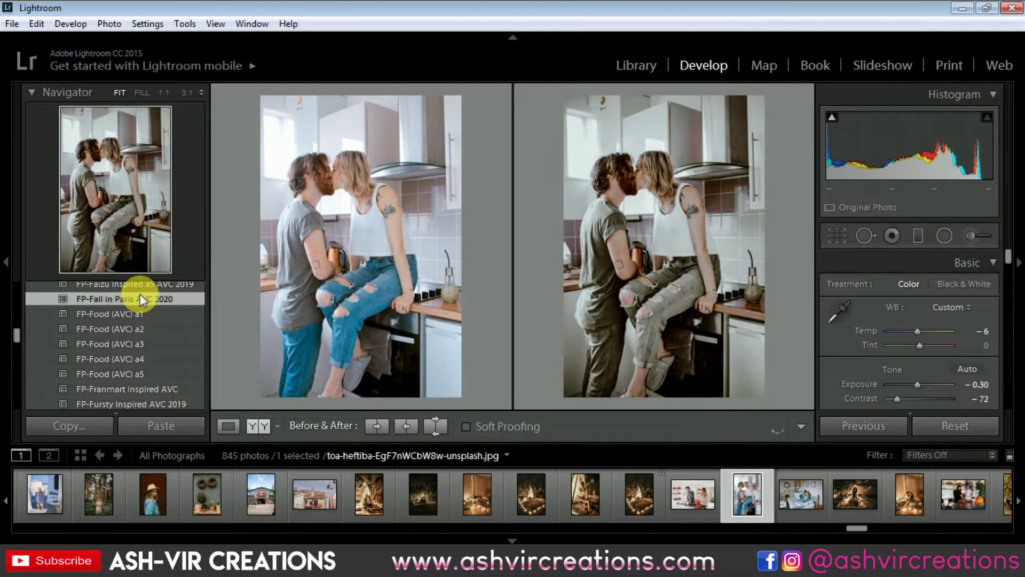
- Try the preset on the bedroom and kitchen photos, resetting each
{"action": "left_click", "coordinate": [801, 493]}
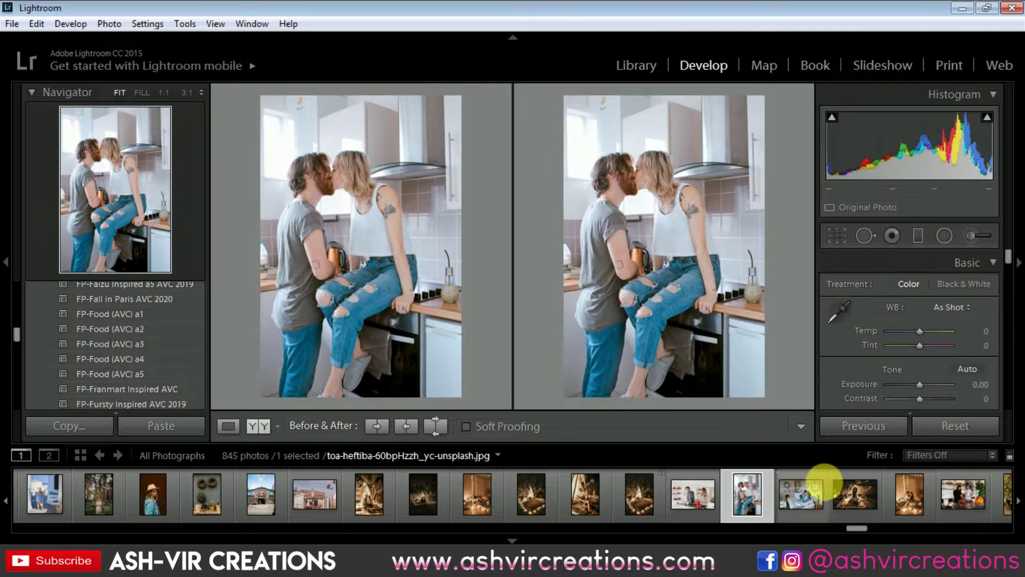
{"action": "left_click", "coordinate": [179, 303]}
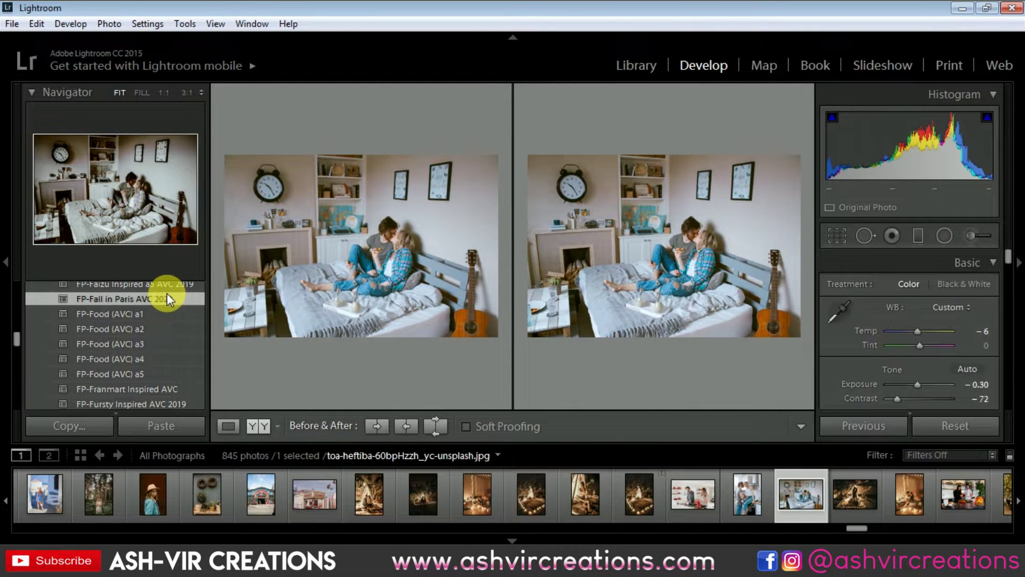
{"action": "left_click", "coordinate": [951, 425]}
{"action": "left_click", "coordinate": [683, 491]}
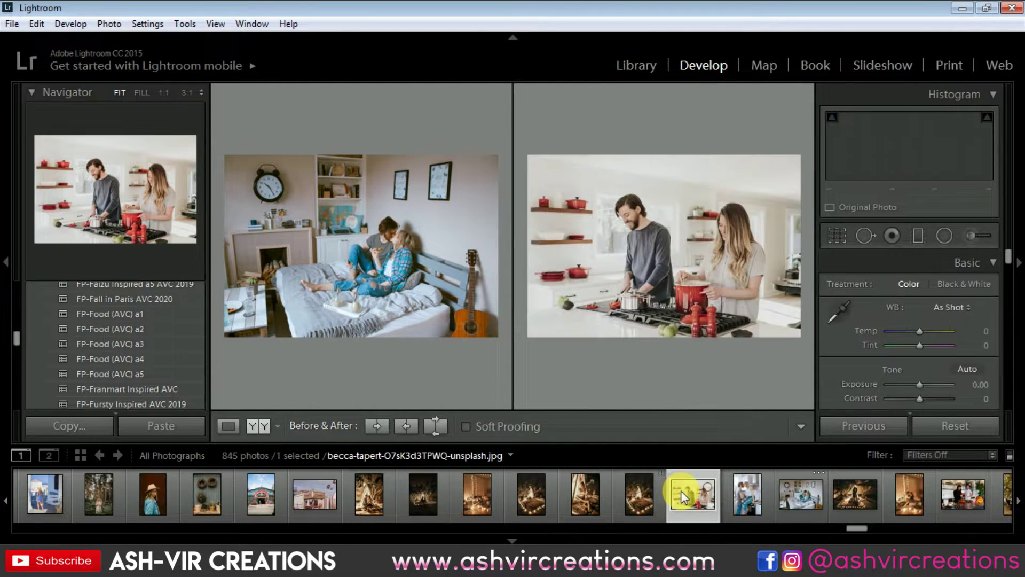
{"action": "left_click", "coordinate": [156, 299]}
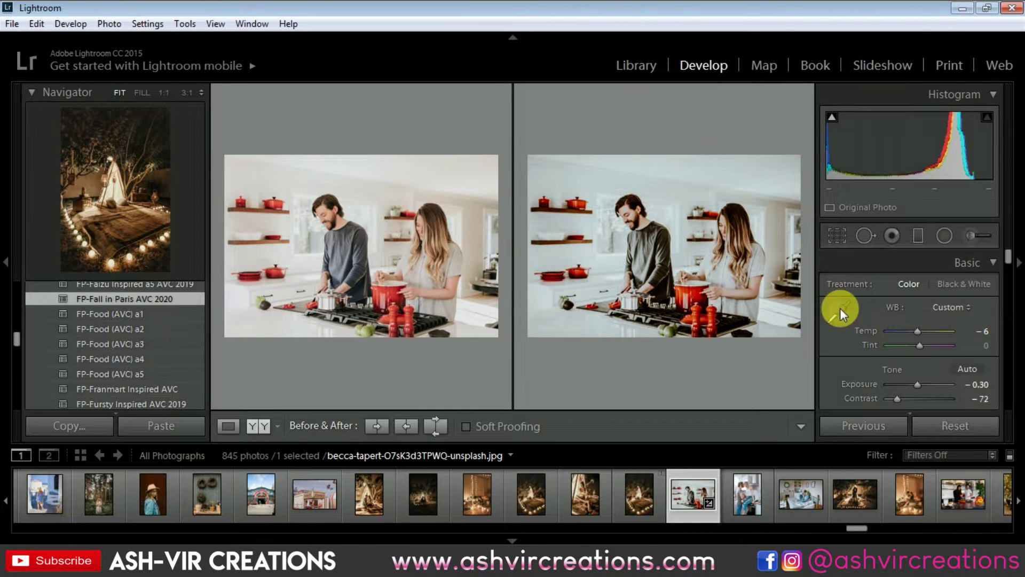
{"action": "left_click", "coordinate": [956, 425]}
- Try the preset on the blue street photo, reset it, and send it to Photoshop (Ctrl+E)
{"action": "left_click", "coordinate": [45, 488]}
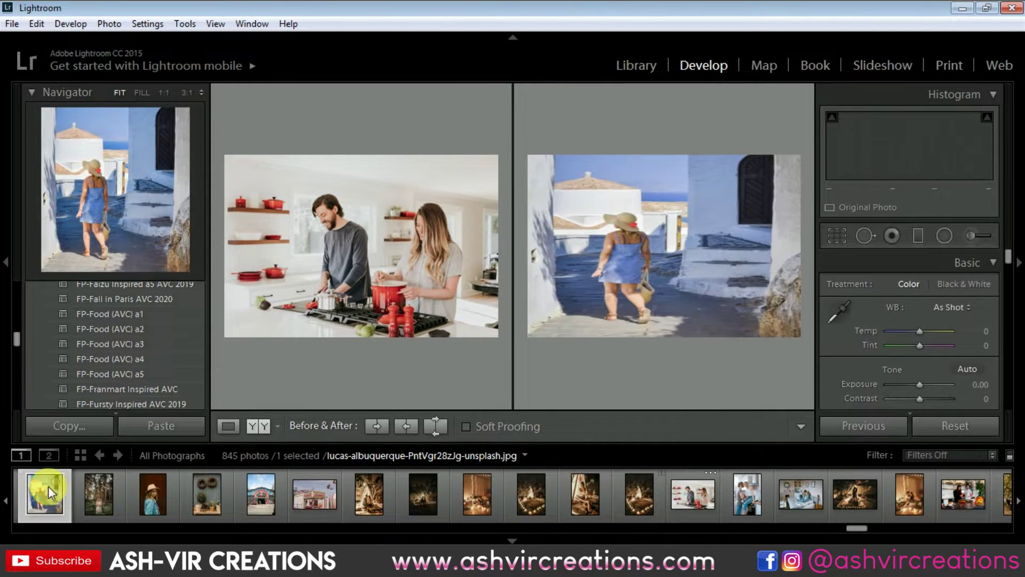
{"action": "left_click", "coordinate": [140, 302]}
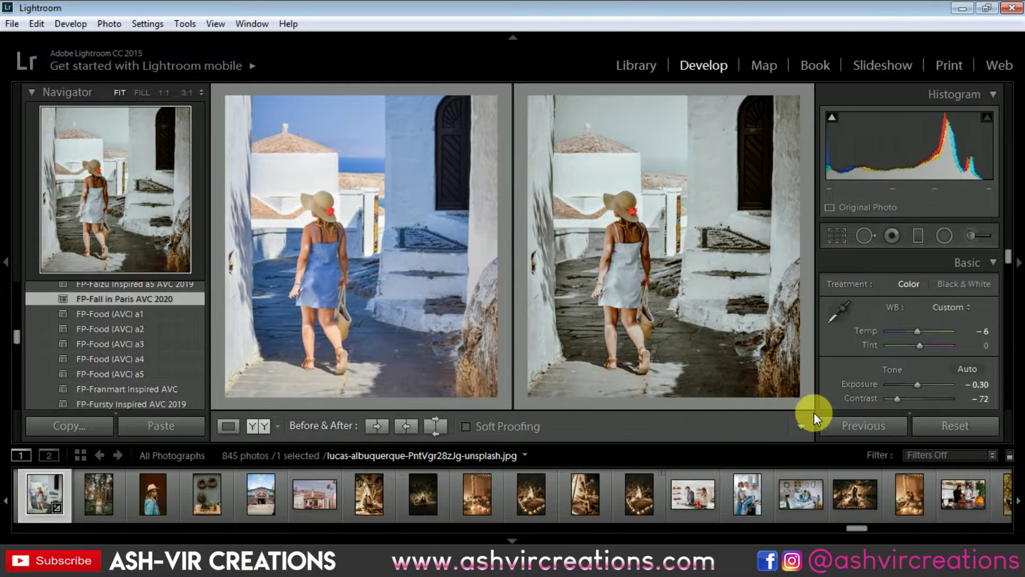
{"action": "left_click", "coordinate": [956, 425]}
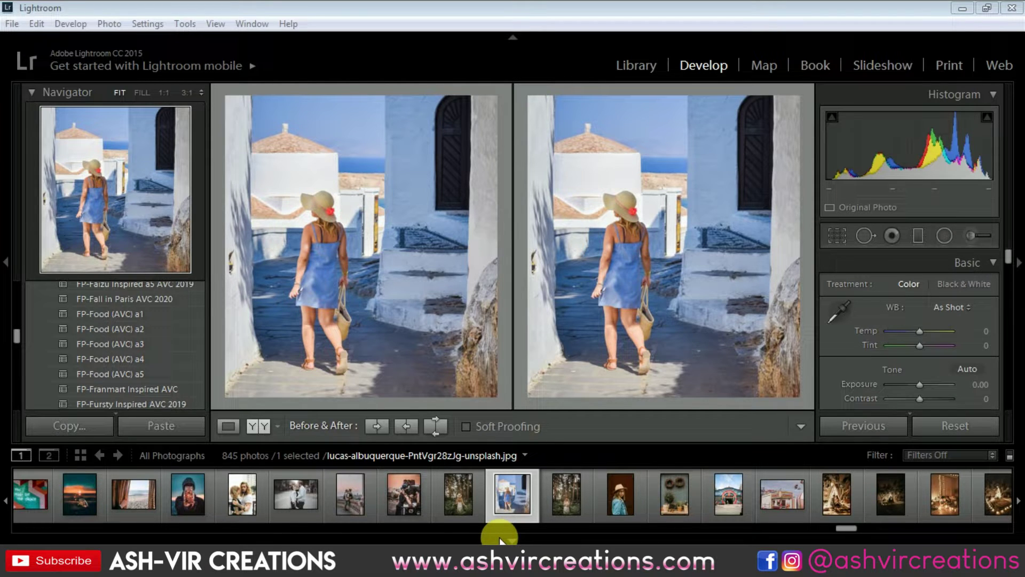
{"action": "key", "text": "ctrl+e"}
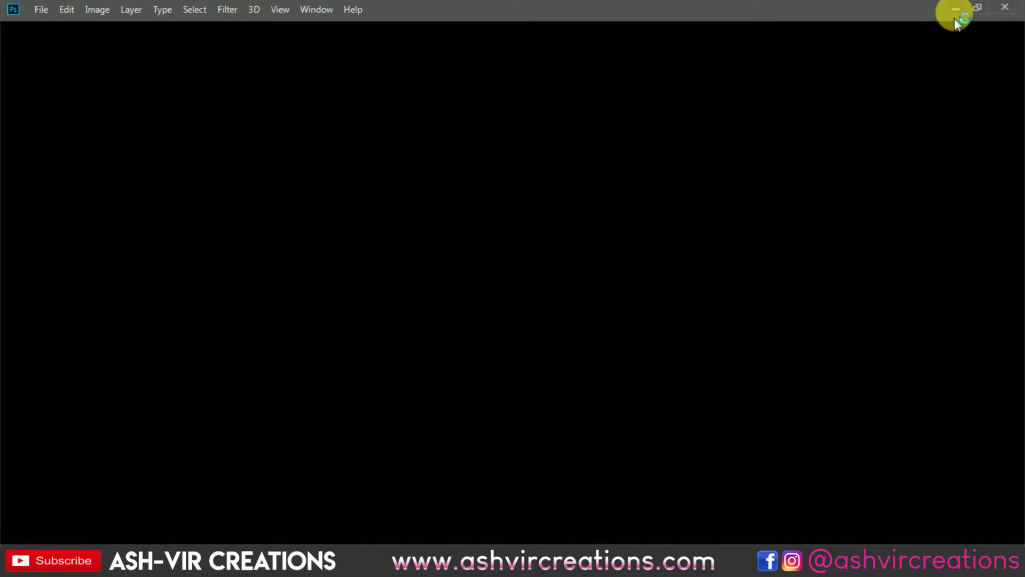
- Open four EXAmpl photos, including grizzly-hn, fineas-gavre and affection-beautiful-couple, in Photoshop
{"action": "left_click", "coordinate": [955, 9]}
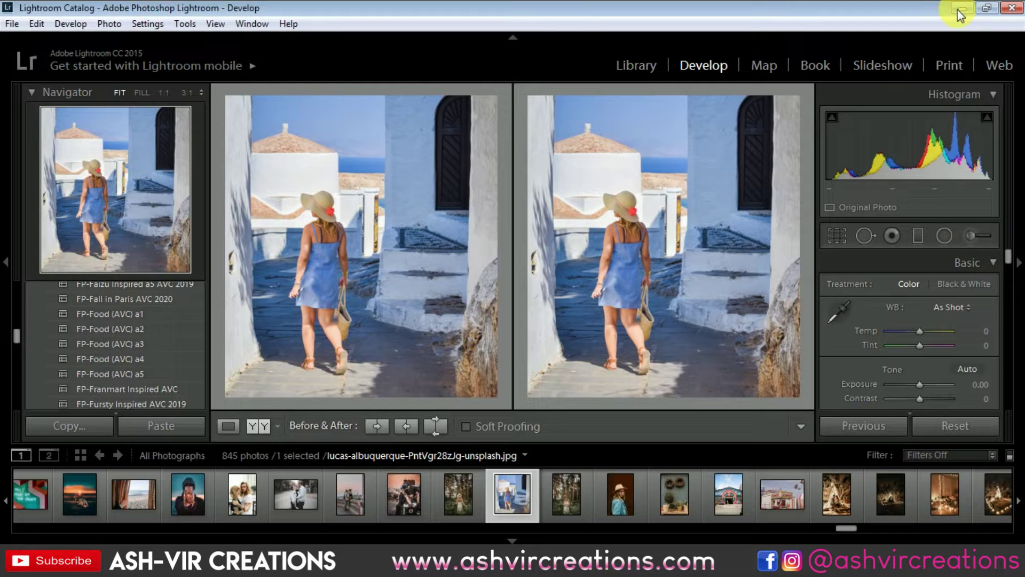
{"action": "left_click", "coordinate": [957, 7]}
{"action": "double_click", "coordinate": [37, 263]}
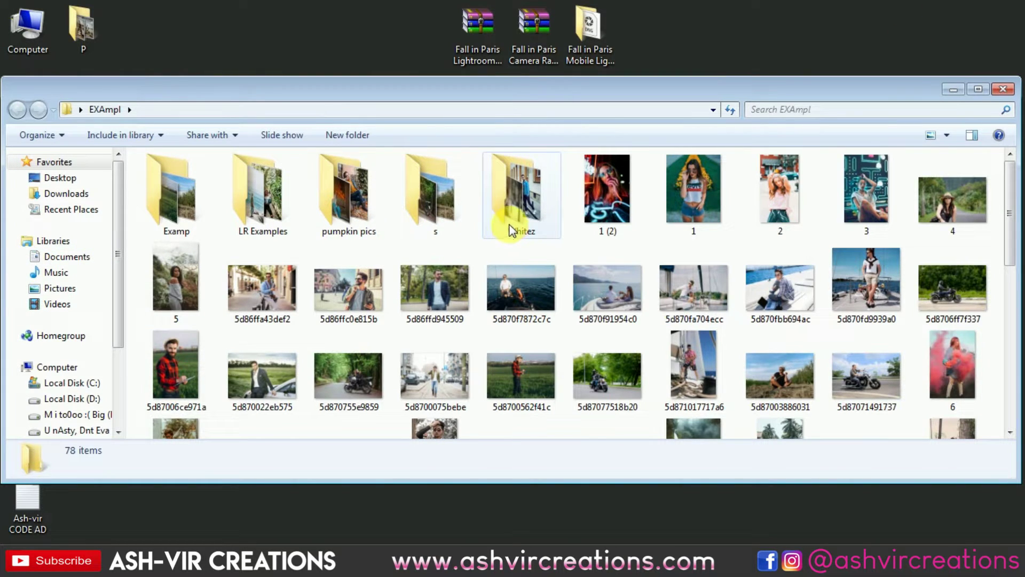
{"action": "scroll", "coordinate": [422, 283], "scroll_direction": "down", "scroll_amount": 10}
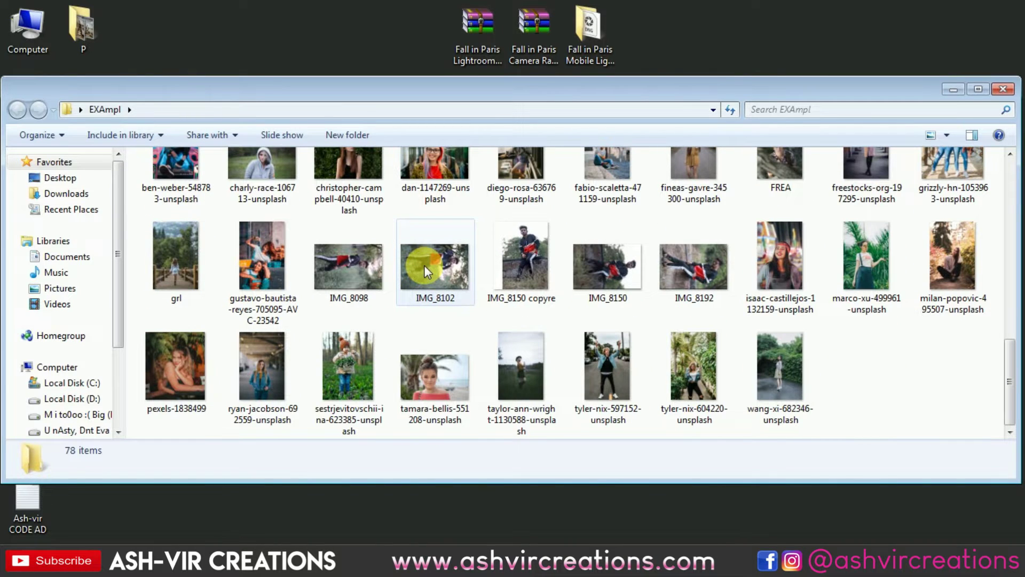
{"action": "scroll", "coordinate": [386, 268], "scroll_direction": "up", "scroll_amount": 2}
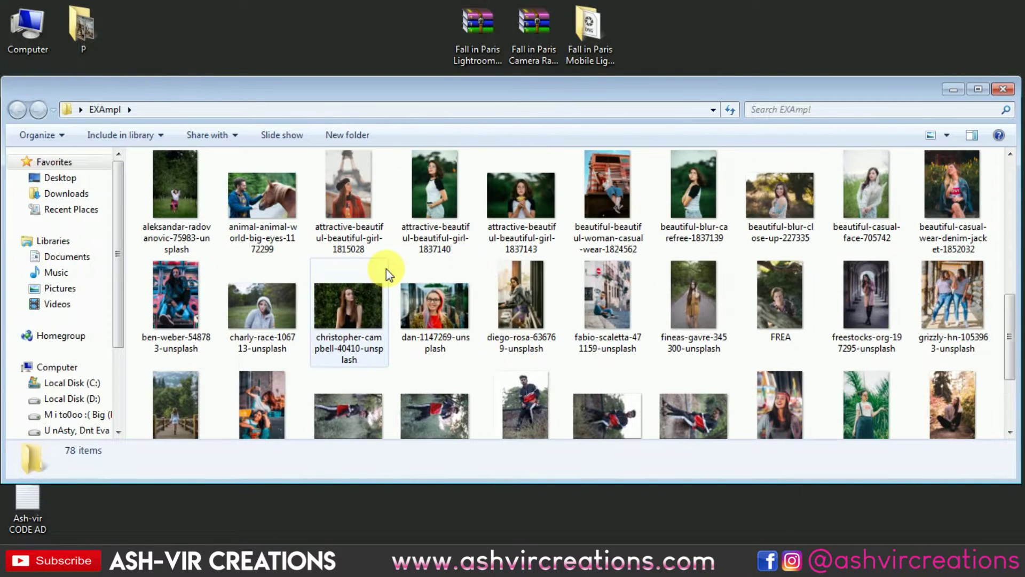
{"action": "scroll", "coordinate": [386, 268], "scroll_direction": "up", "scroll_amount": 2}
{"action": "left_click", "coordinate": [916, 400]}
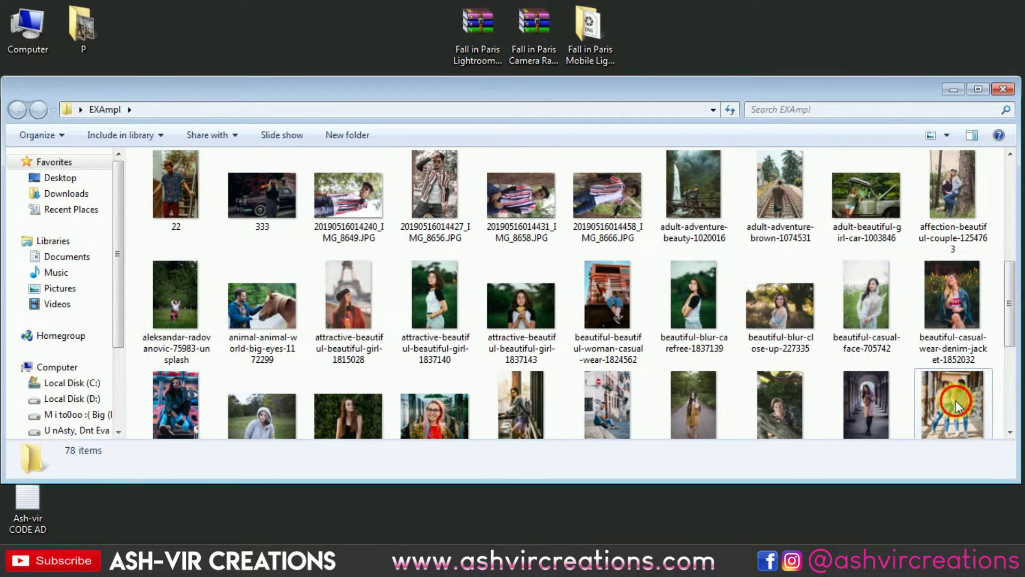
{"action": "left_click", "coordinate": [723, 382], "text": "ctrl"}
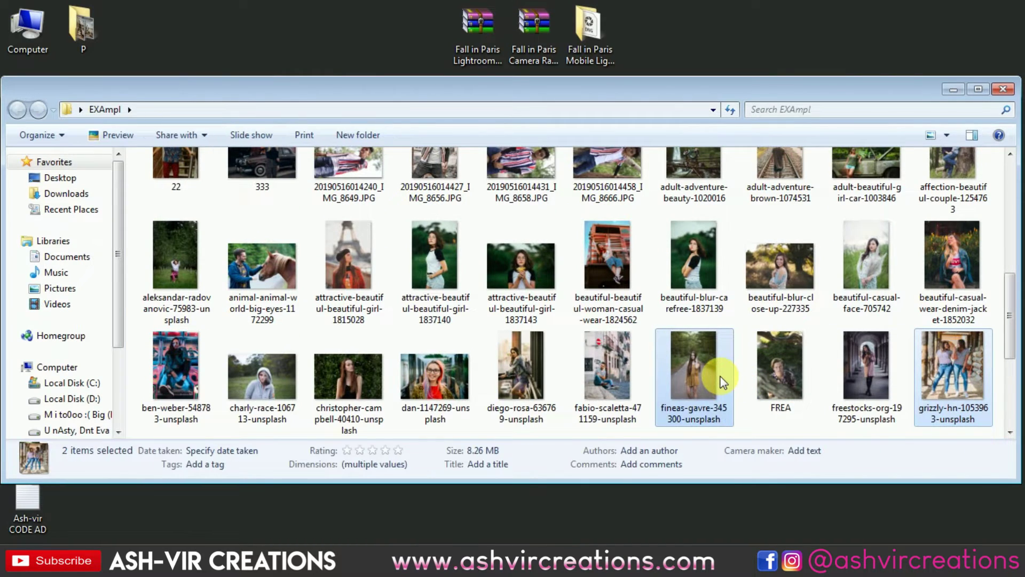
{"action": "scroll", "coordinate": [722, 381], "scroll_direction": "up", "scroll_amount": 1}
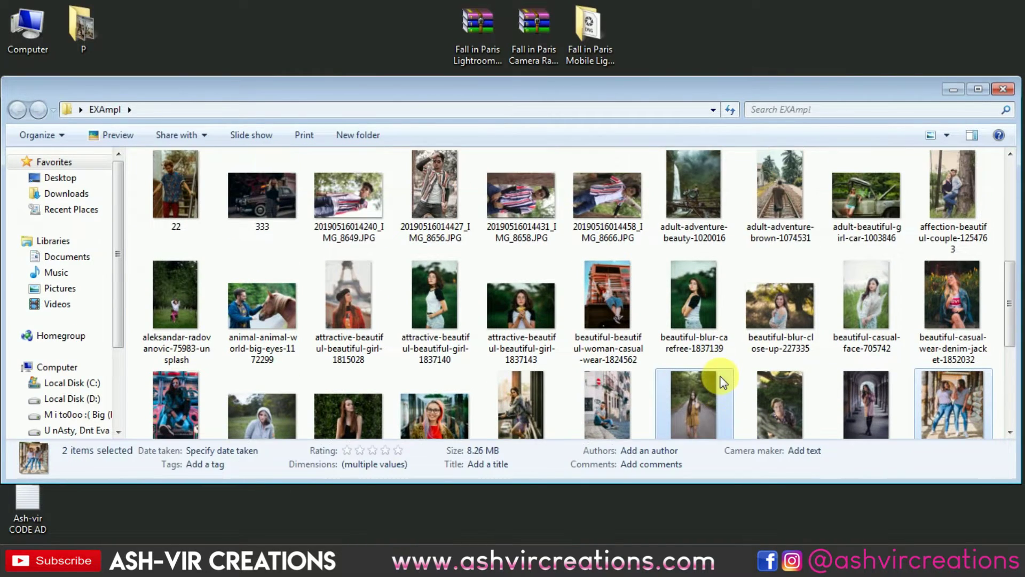
{"action": "left_click", "coordinate": [949, 182], "text": "ctrl"}
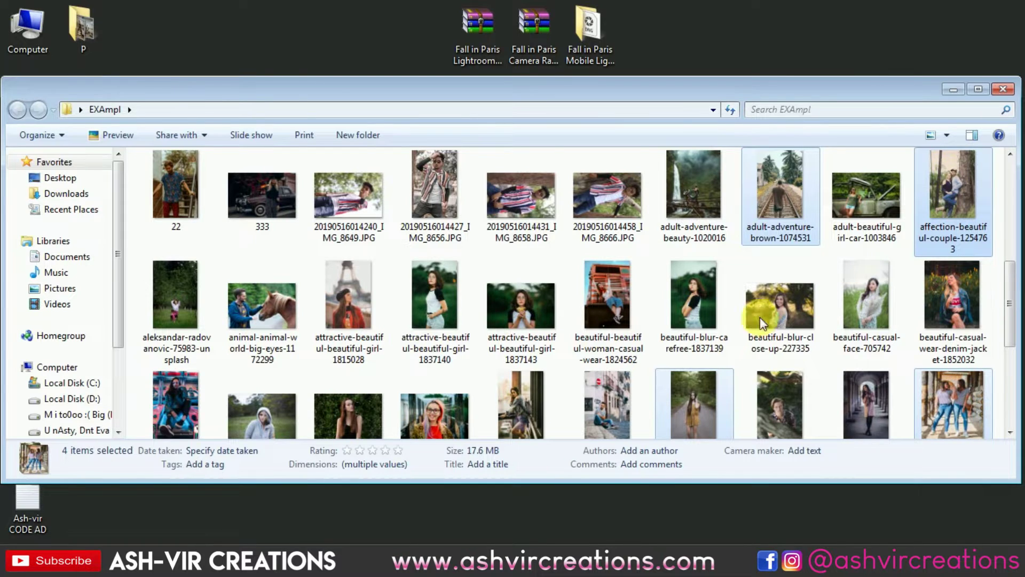
{"action": "scroll", "coordinate": [760, 317], "scroll_direction": "down", "scroll_amount": 1}
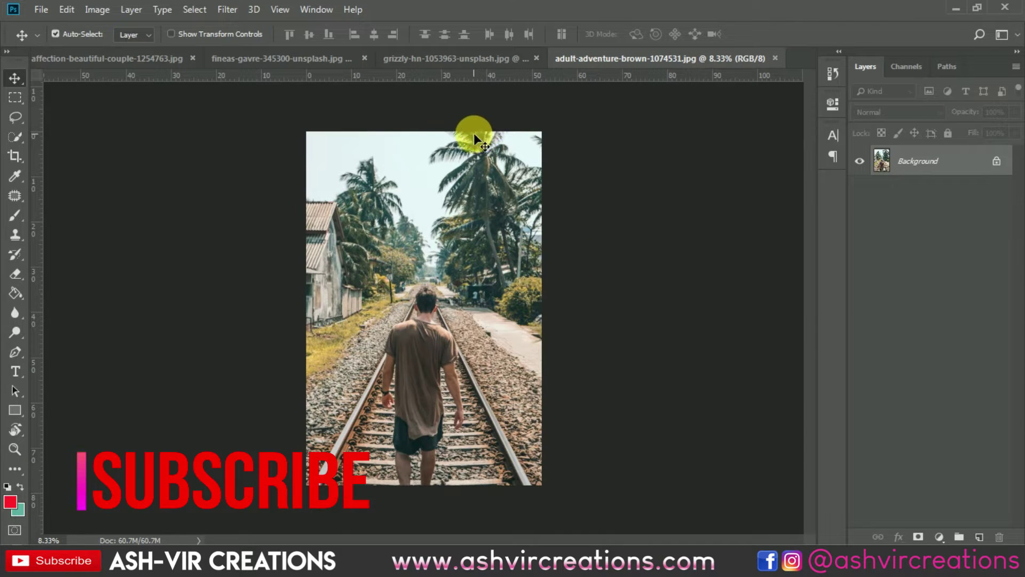
- Open photos 5d870f91954c0 and 5d870fa704ecc from the Examp subfolder in Photoshop
{"action": "left_click", "coordinate": [956, 8]}
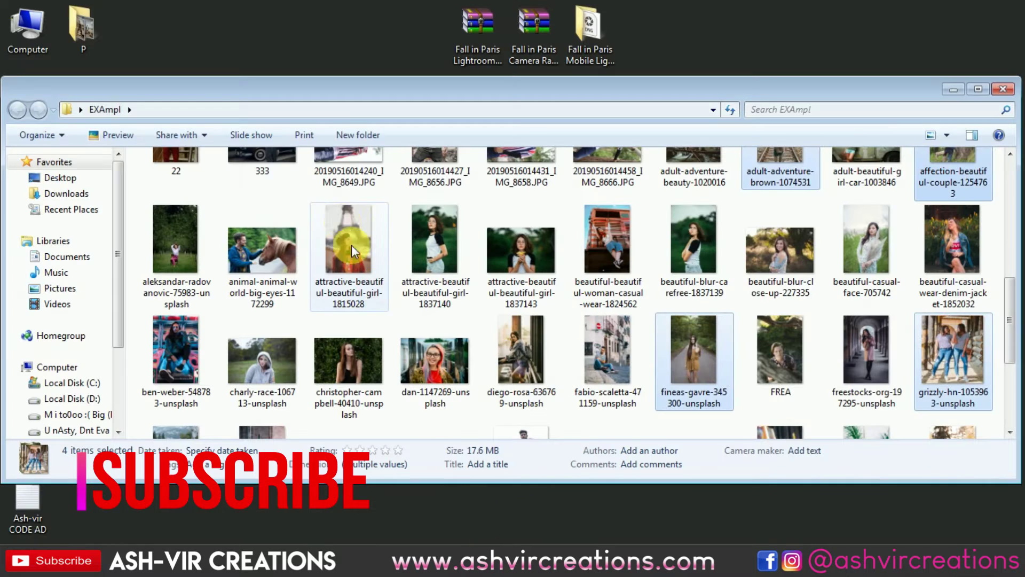
{"action": "scroll", "coordinate": [235, 212], "scroll_direction": "up", "scroll_amount": 5}
{"action": "double_click", "coordinate": [196, 214]}
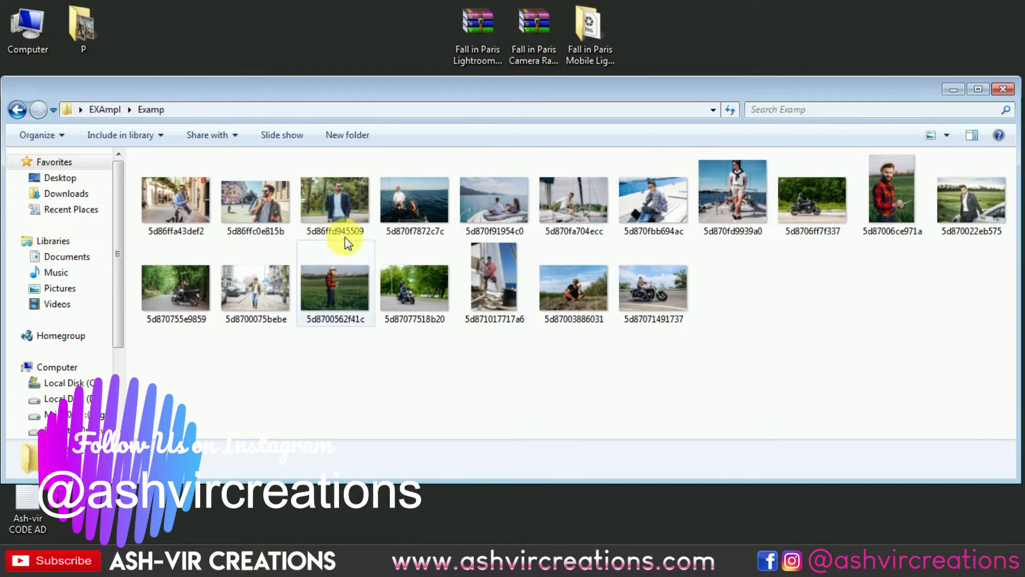
{"action": "left_click", "coordinate": [502, 203]}
{"action": "left_click", "coordinate": [572, 201], "text": "ctrl"}
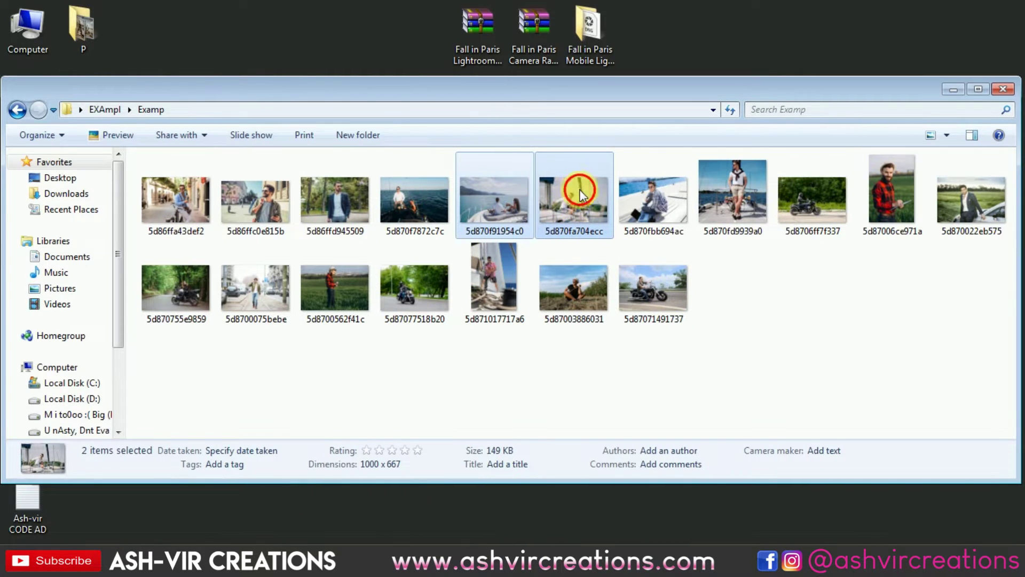
{"action": "key", "text": "Return"}
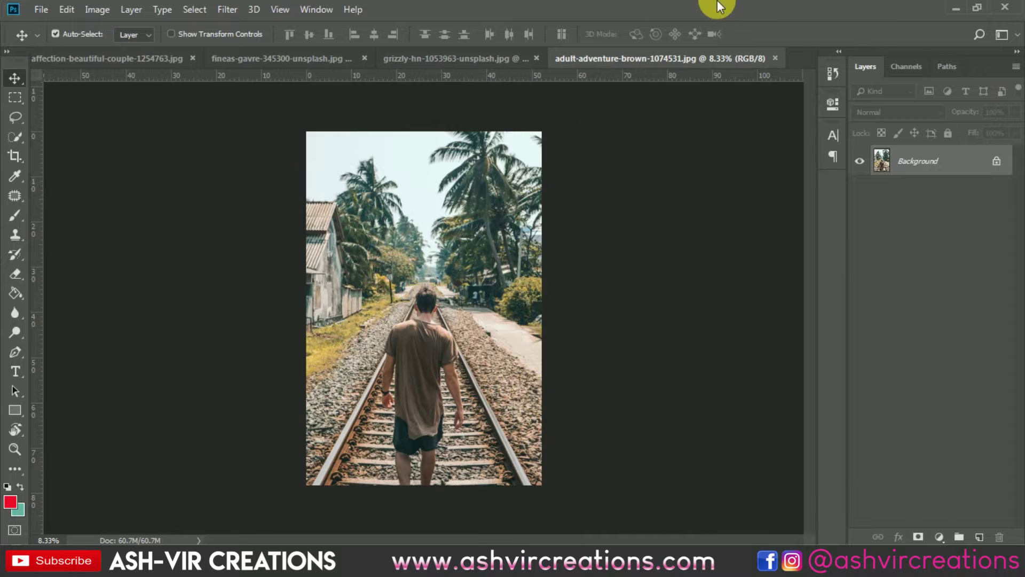
- Open the active-bikini, alessio-lin, architecture-backpack, adventure-cliff and adventure-back-view photos from the s folder in Photoshop
{"action": "left_click", "coordinate": [486, 558]}
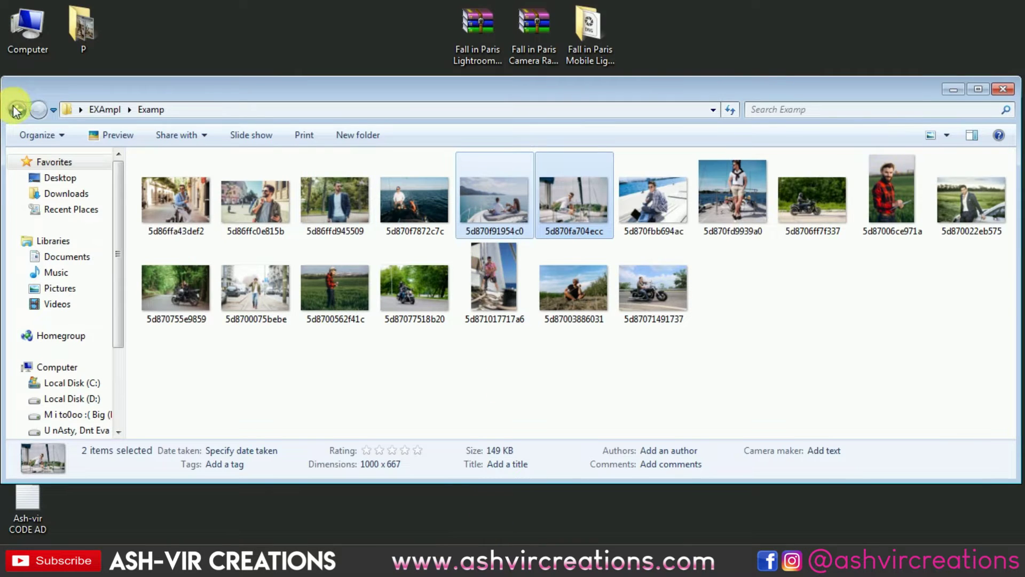
{"action": "left_click", "coordinate": [17, 110]}
{"action": "double_click", "coordinate": [410, 189]}
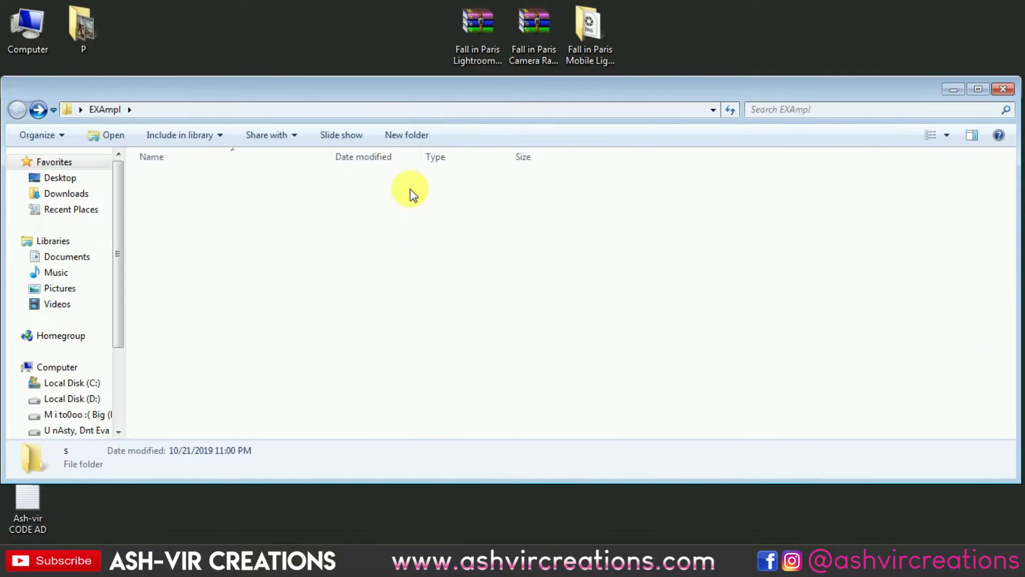
{"action": "left_click", "coordinate": [573, 196]}
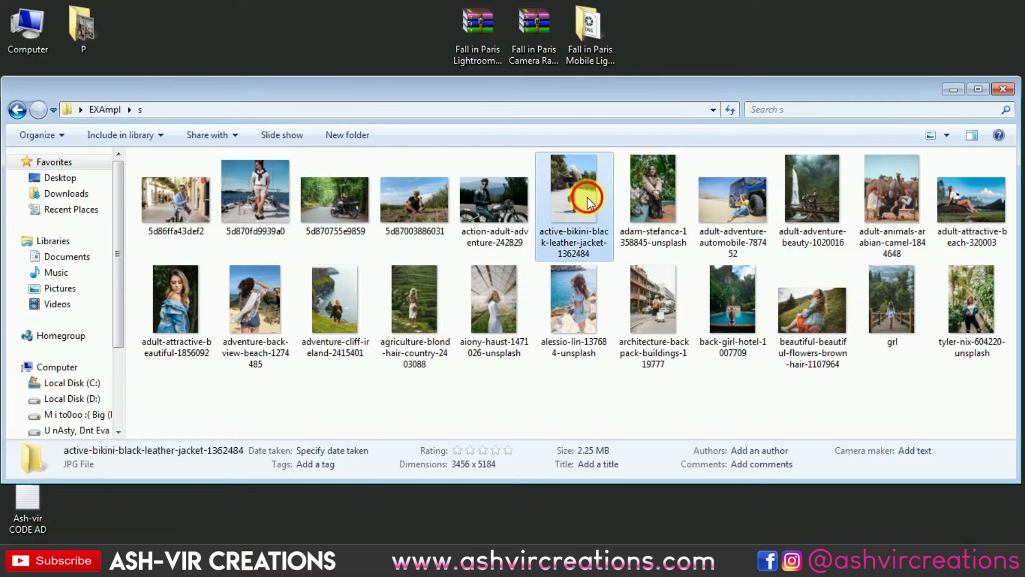
{"action": "left_click", "coordinate": [593, 304], "text": "ctrl"}
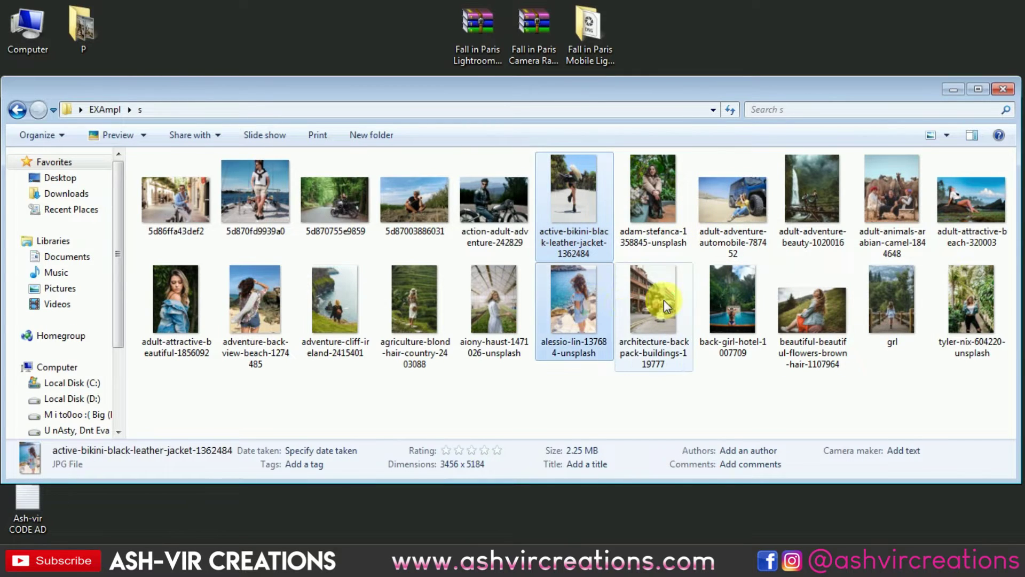
{"action": "left_click", "coordinate": [658, 320], "text": "ctrl"}
{"action": "left_click", "coordinate": [319, 304], "text": "ctrl"}
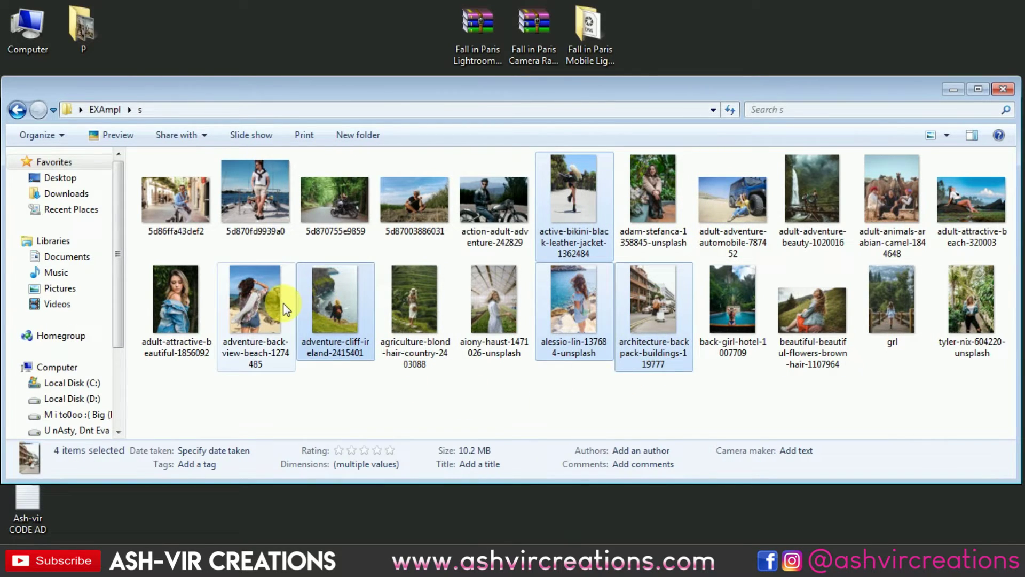
{"action": "left_click", "coordinate": [273, 301], "text": "ctrl"}
{"action": "double_click", "coordinate": [287, 329]}
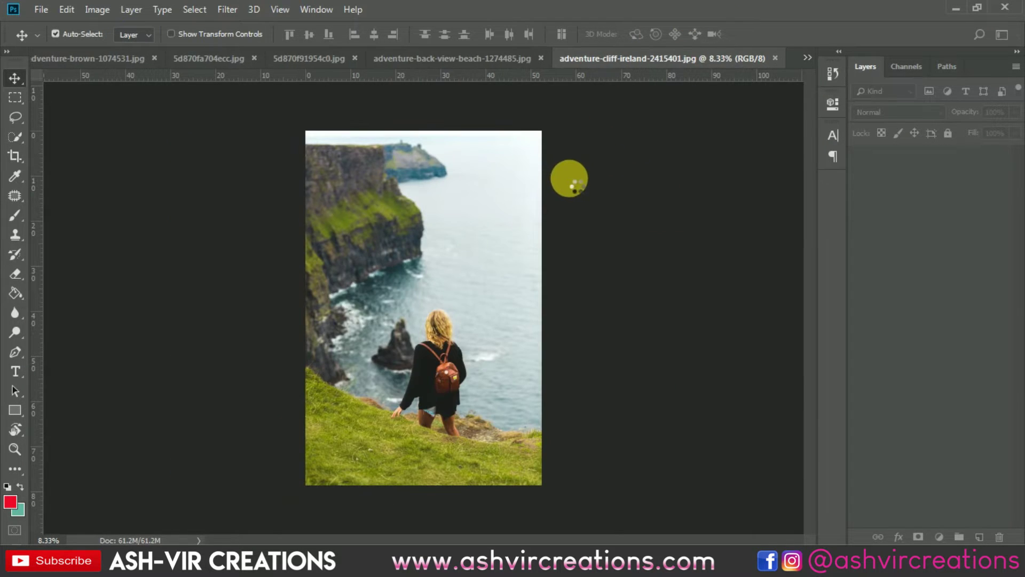
- Apply the FP-Fall in Paris AVC 2020 Camera Raw preset to the leather-jacket photo, checking Before/After
{"action": "left_click", "coordinate": [228, 10]}
{"action": "left_click", "coordinate": [256, 100]}
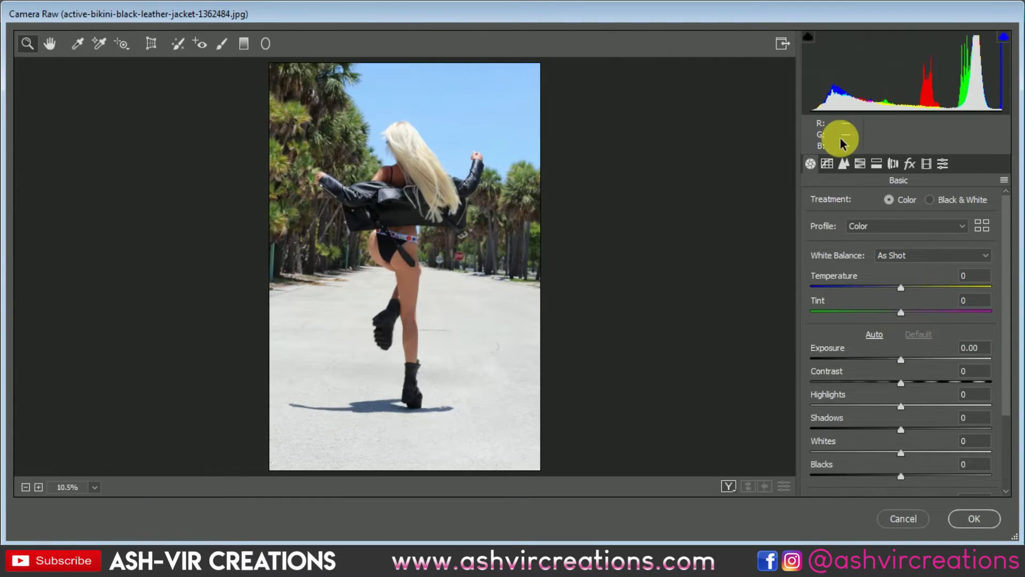
{"action": "left_click", "coordinate": [934, 163]}
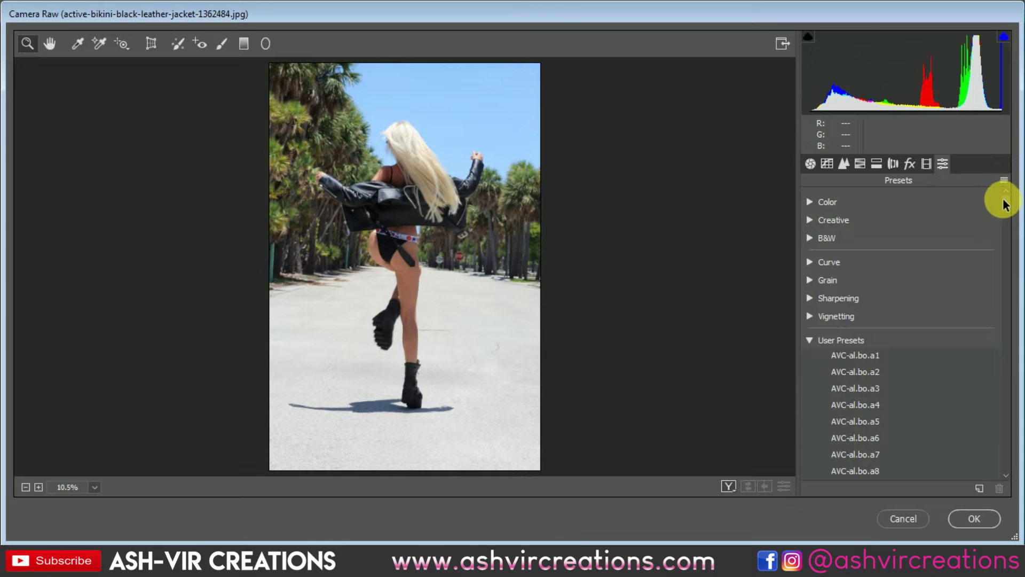
{"action": "left_click_drag", "start_coordinate": [1005, 204], "coordinate": [1021, 418]}
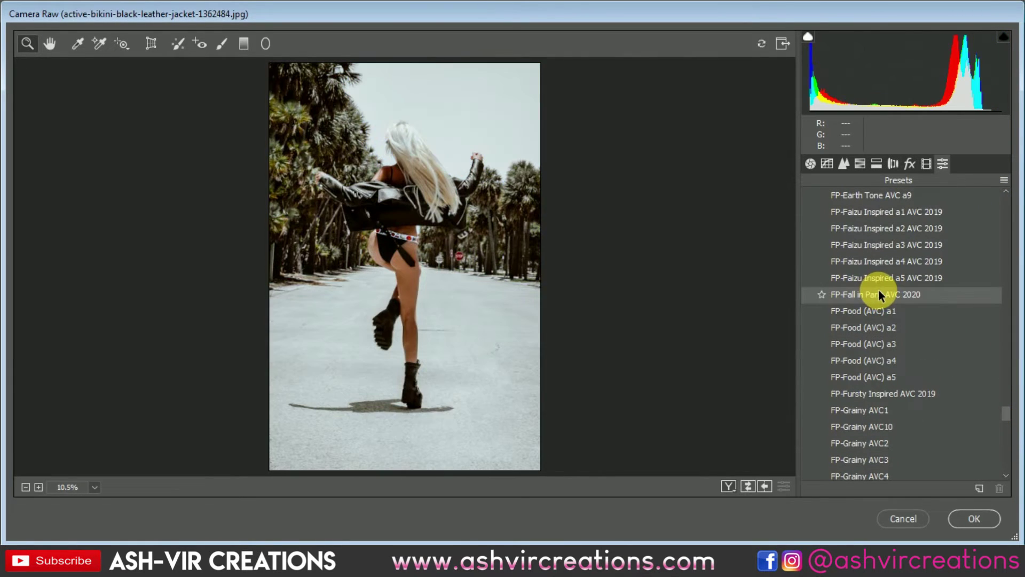
{"action": "left_click", "coordinate": [879, 290]}
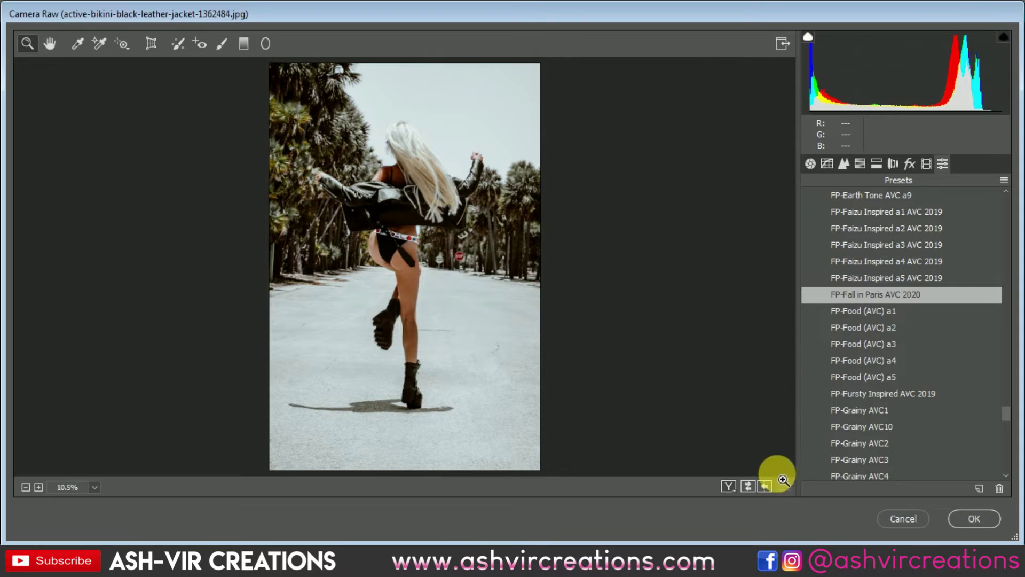
{"action": "left_click", "coordinate": [728, 486]}
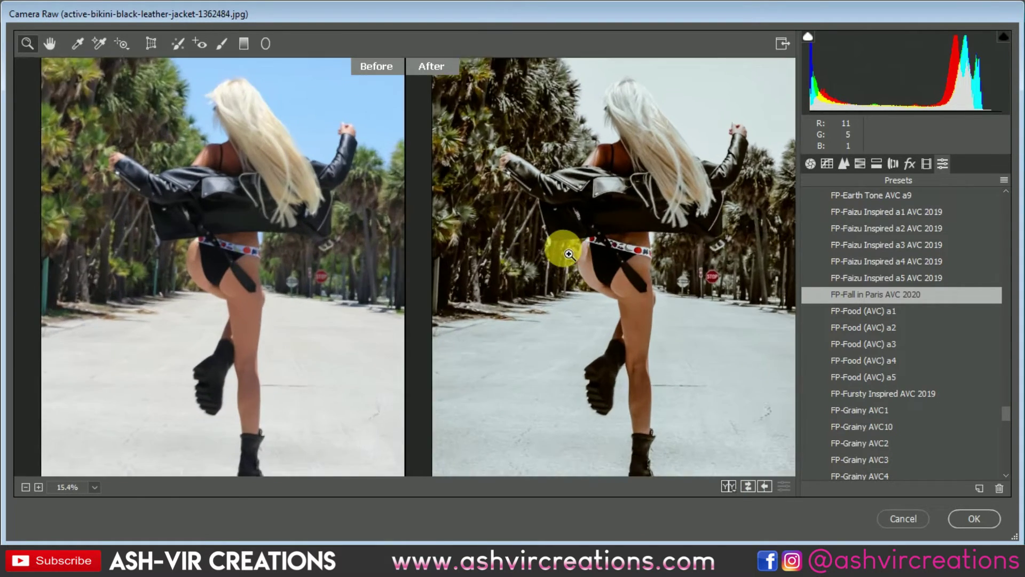
{"action": "left_click_drag", "start_coordinate": [561, 244], "coordinate": [636, 275]}
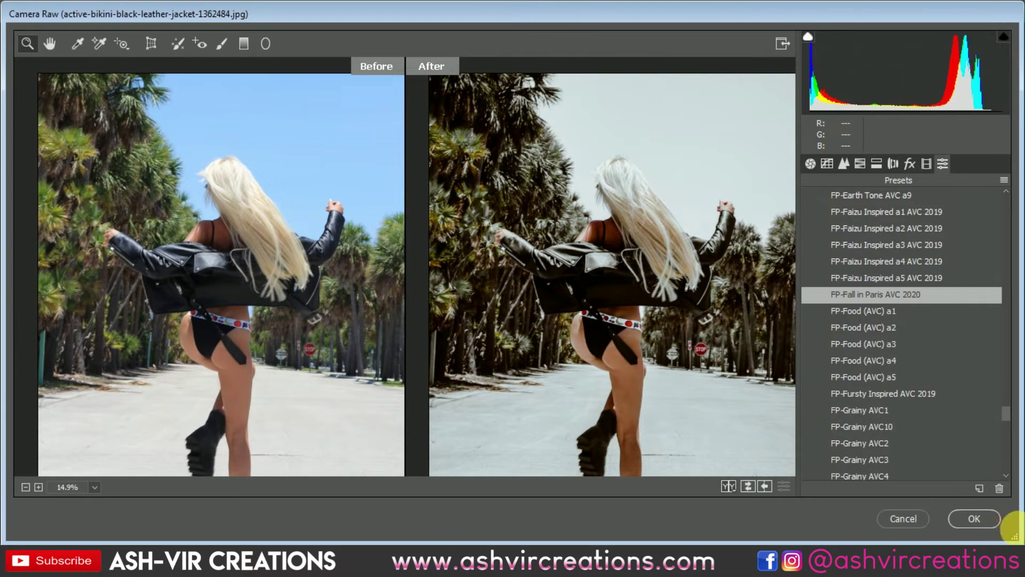
{"action": "left_click", "coordinate": [974, 519]}
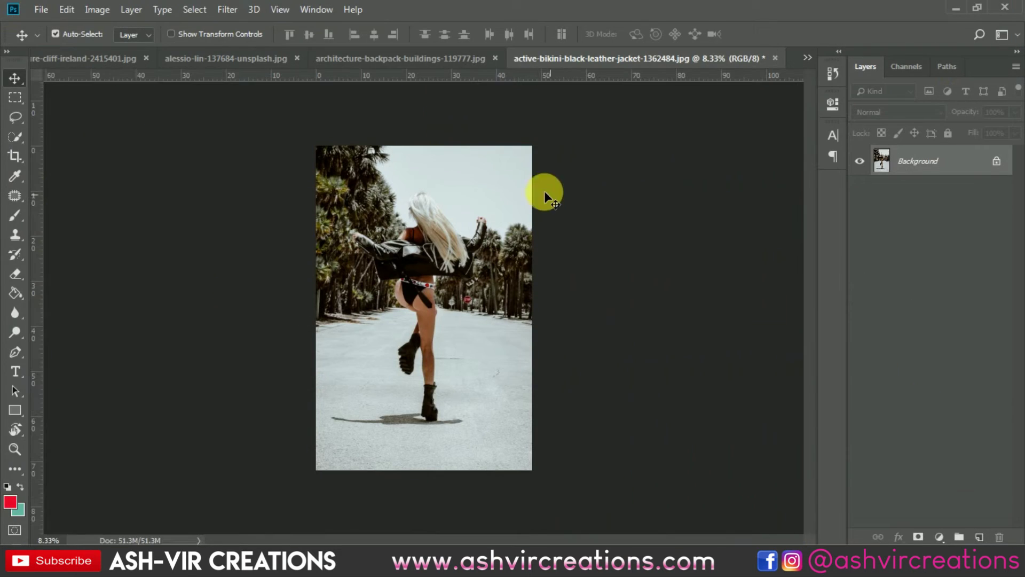
- Apply the Camera Raw grade to the architecture-backpack photo and compare with the original
{"action": "left_click", "coordinate": [429, 60]}
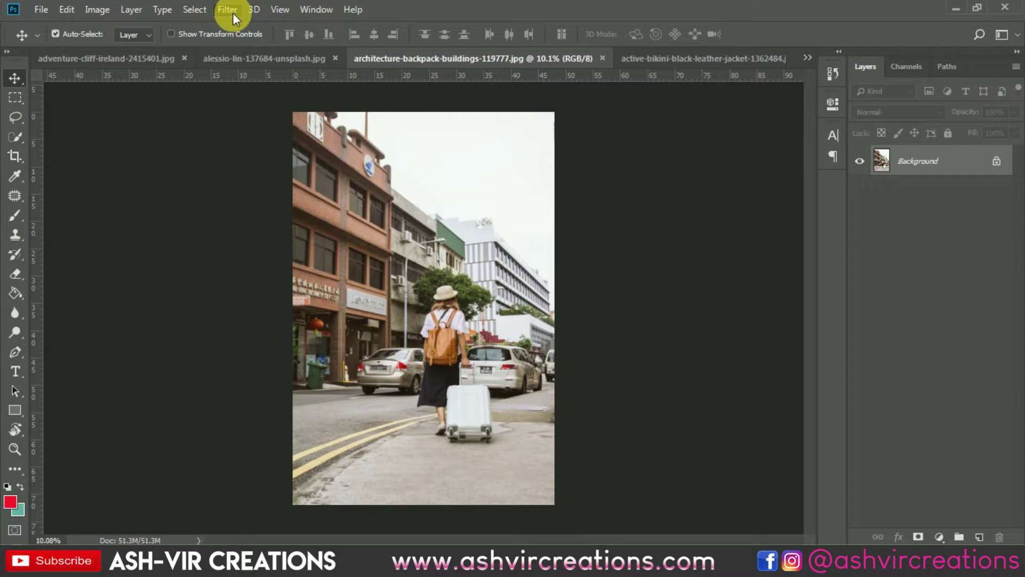
{"action": "left_click", "coordinate": [233, 13]}
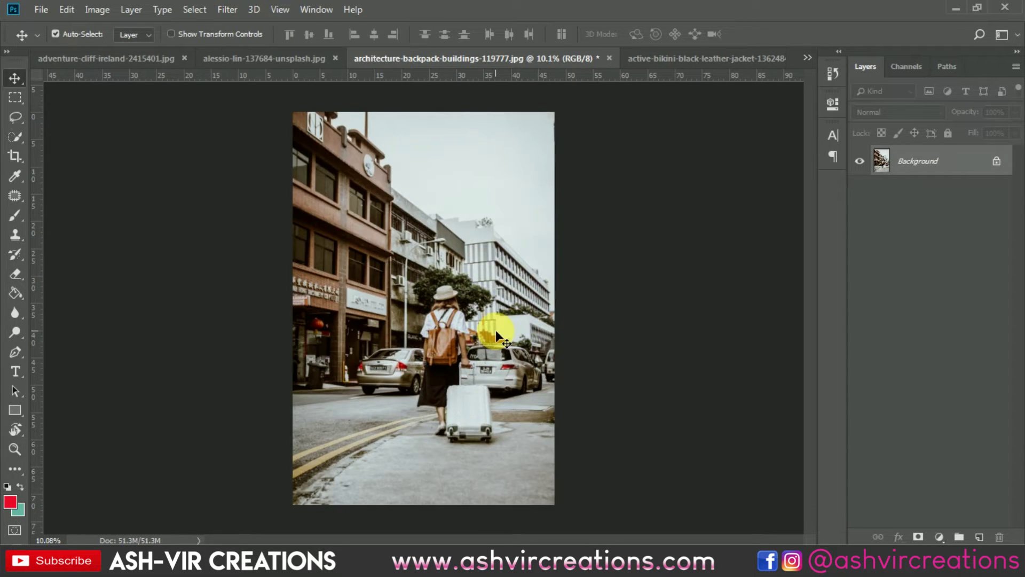
{"action": "key", "text": "ctrl+z"}
{"action": "key", "text": "ctrl+z"}
{"action": "key", "text": "ctrl+z"}
{"action": "key", "text": "ctrl+z"}
- Apply the same grade to the alessio-lin seaside photo, compare, then show the couple photo
{"action": "left_click", "coordinate": [274, 62]}
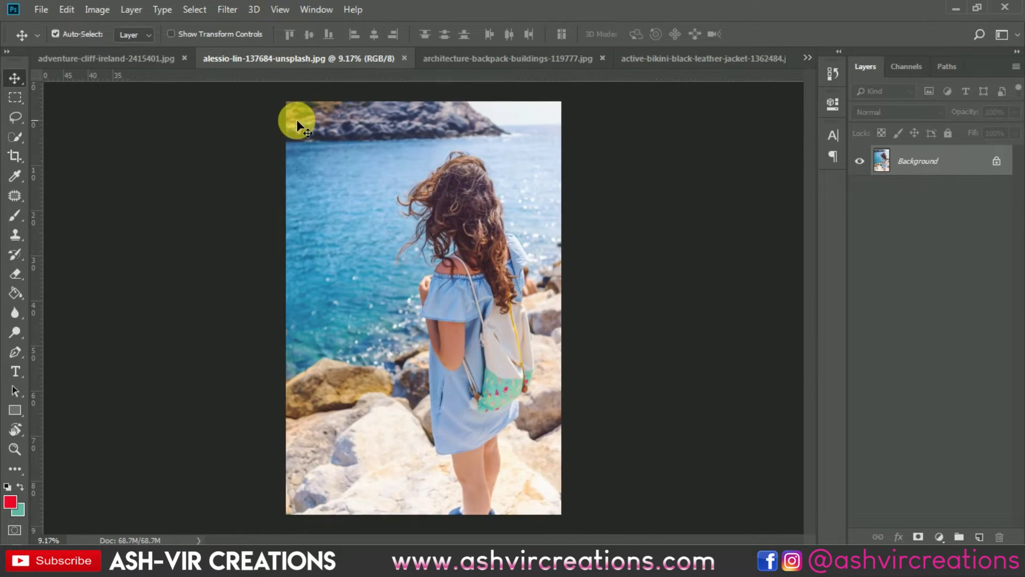
{"action": "left_click", "coordinate": [230, 9]}
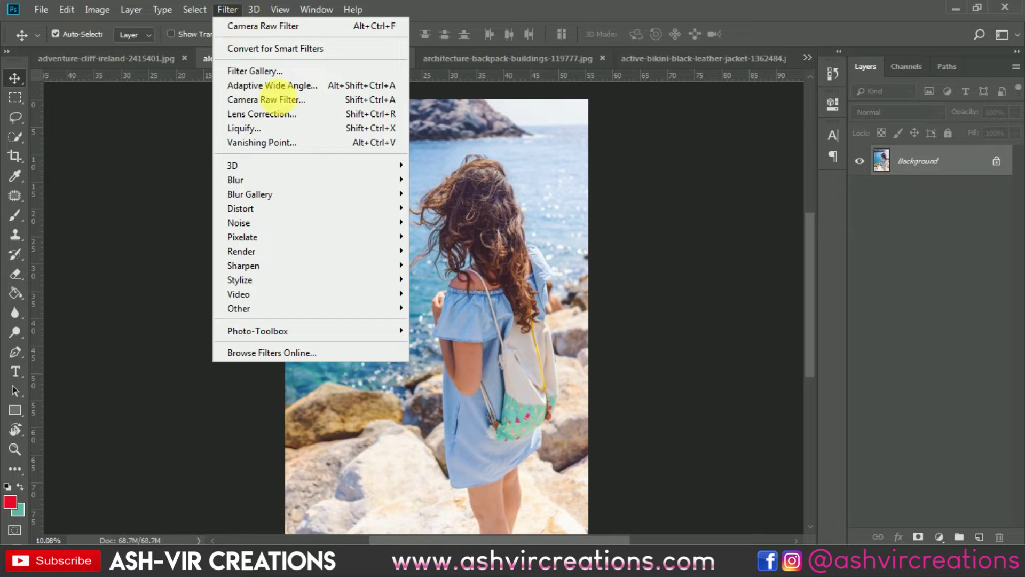
{"action": "key", "text": "Escape"}
{"action": "key", "text": "F12"}
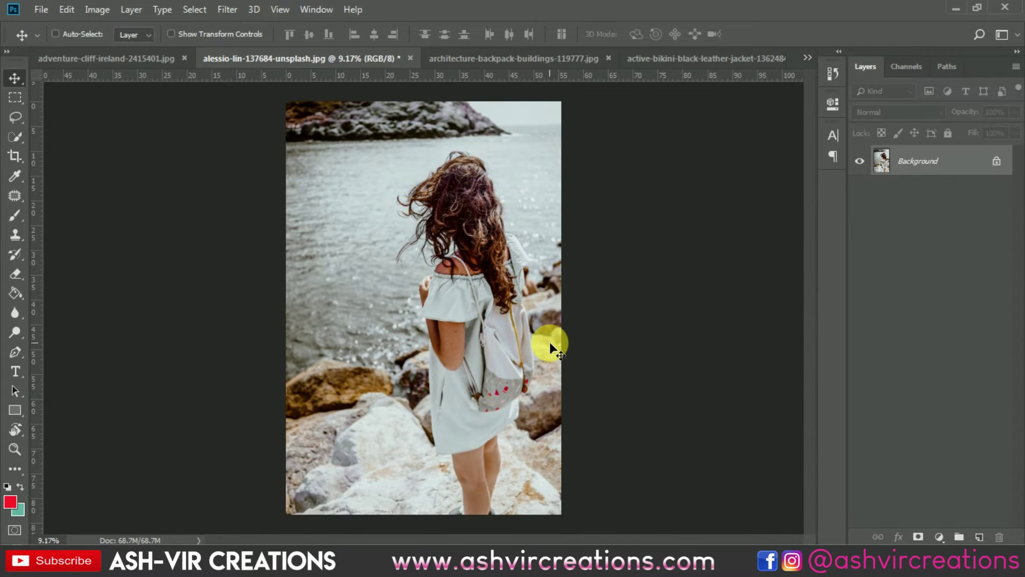
{"action": "key", "text": "ctrl+z"}
{"action": "key", "text": "ctrl+z"}
{"action": "key", "text": "ctrl+z"}
{"action": "key", "text": "ctrl+z"}
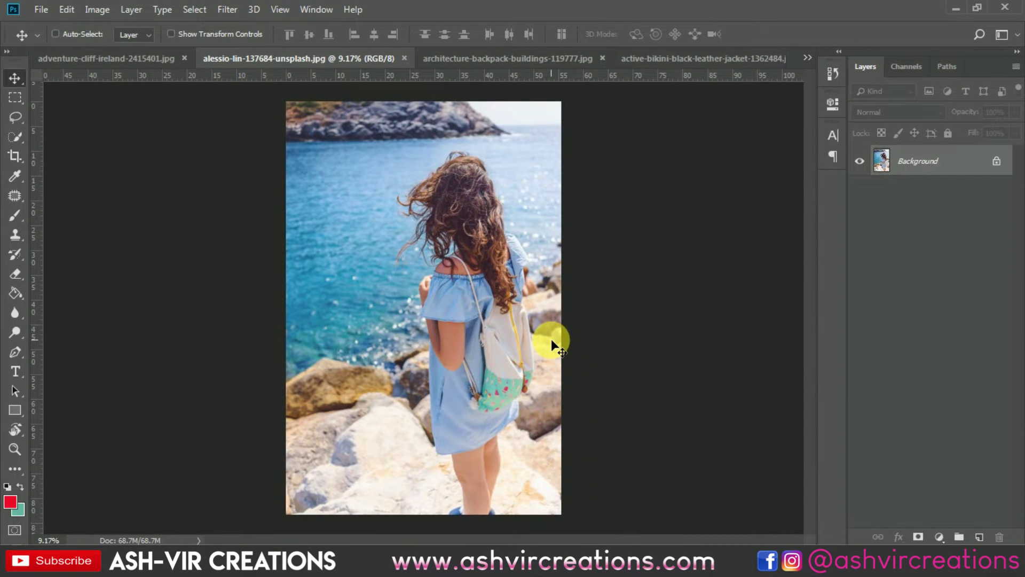
{"action": "key", "text": "ctrl+z"}
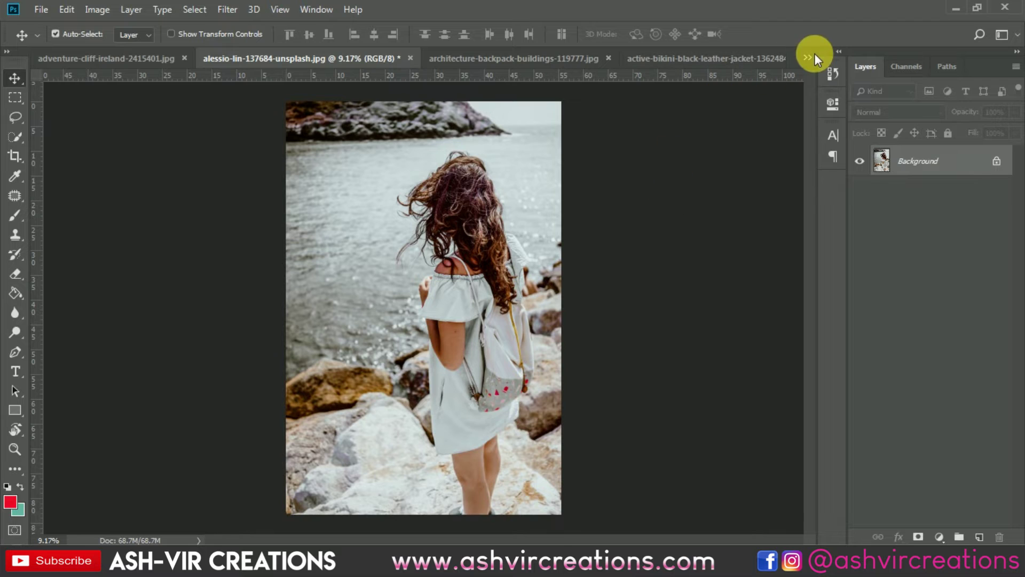
{"action": "left_click", "coordinate": [808, 56]}
{"action": "left_click", "coordinate": [782, 61]}
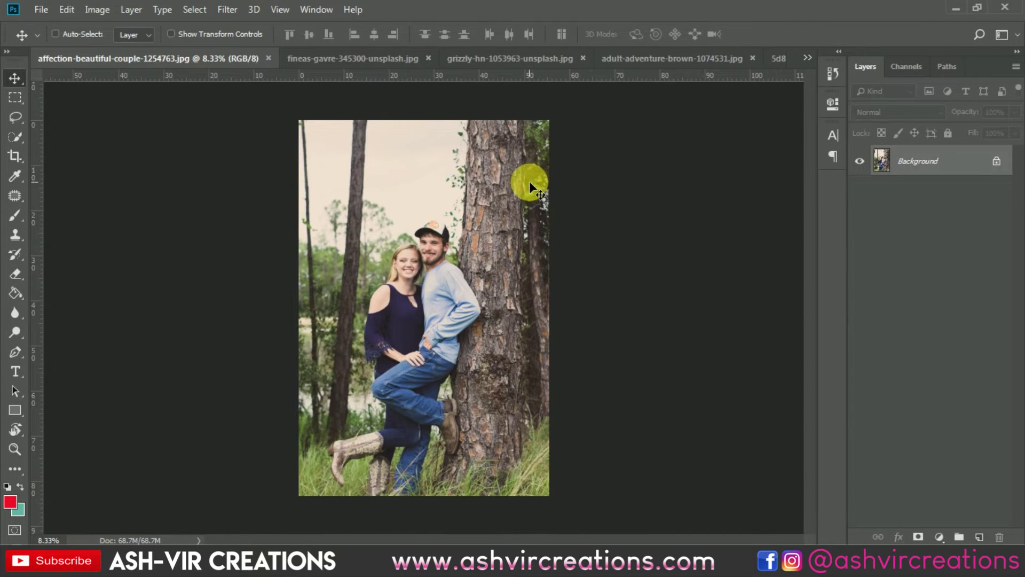
- Reapply the faded Fall in Paris Camera Raw Filter to the affection-beautiful-couple photo
{"action": "left_click", "coordinate": [222, 14]}
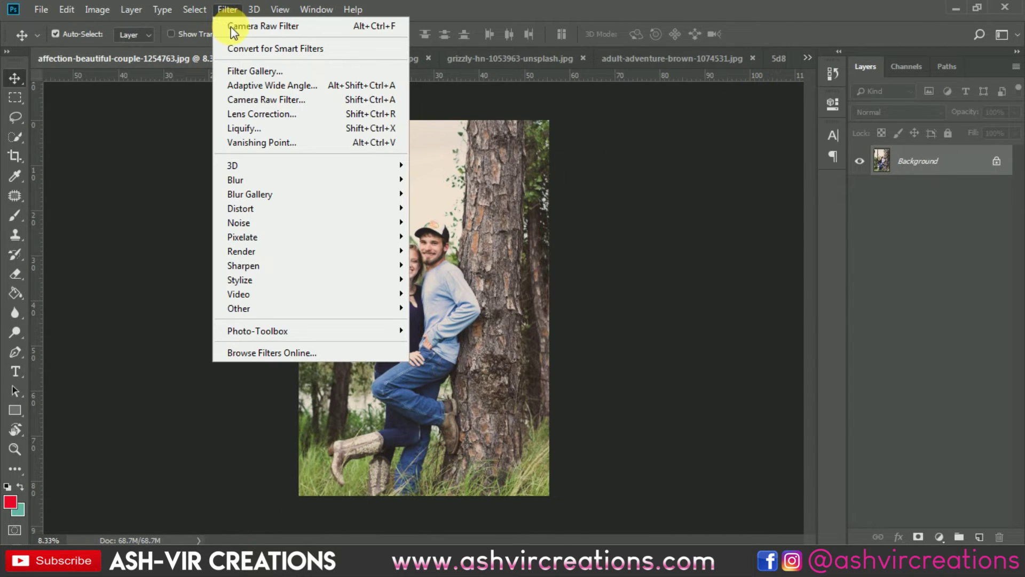
{"action": "left_click", "coordinate": [235, 27]}
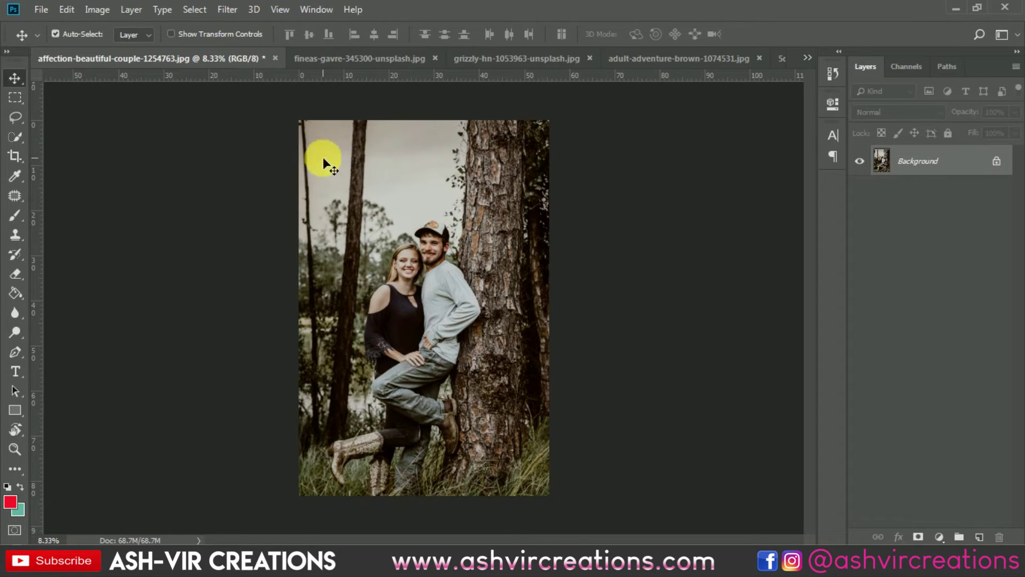
{"action": "key", "text": "ctrl+Tab"}
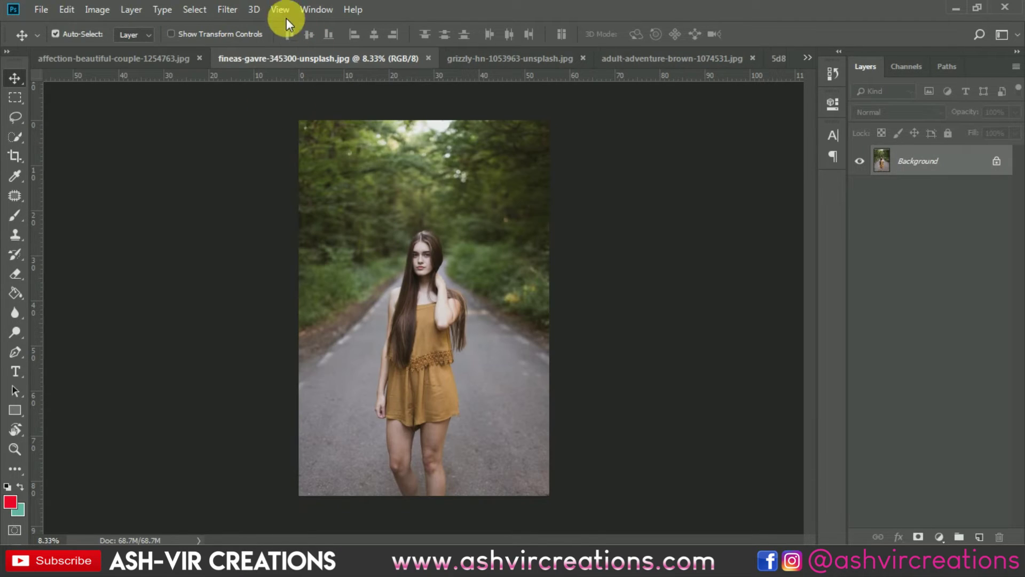
- Give the fineas-gavre forest-road and grizzly-hn striped-shirt photos the same faded grade, comparing with the original
{"action": "left_click", "coordinate": [223, 12]}
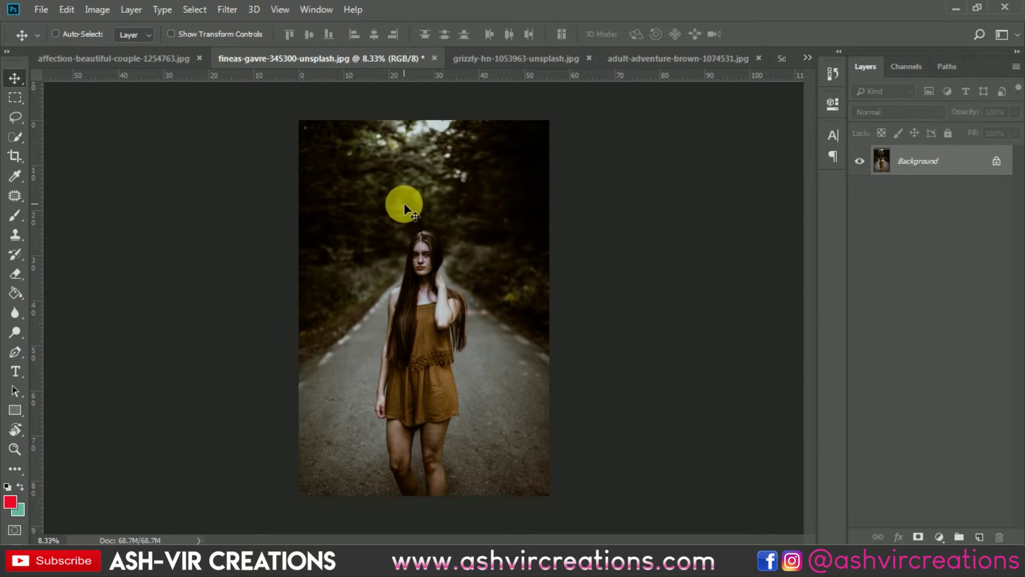
{"action": "key", "text": "ctrl+z"}
{"action": "key", "text": "ctrl+z"}
{"action": "key", "text": "ctrl+Tab"}
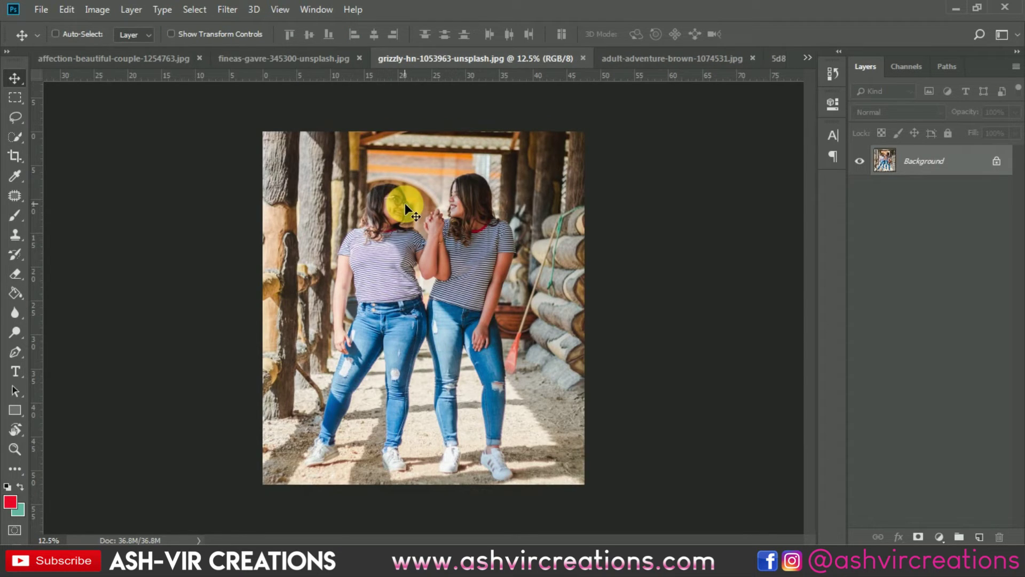
{"action": "left_click", "coordinate": [223, 9]}
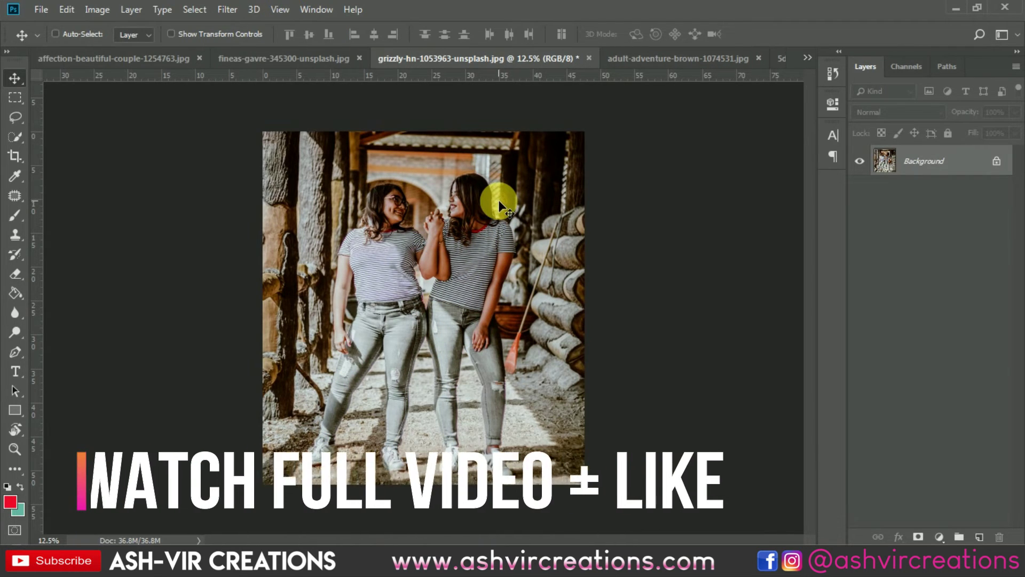
{"action": "key", "text": "ctrl+Tab"}
{"action": "key", "text": "ctrl"}
- Reapply the faded Camera Raw grade to the adult-adventure-brown railway photo and compare it with the original
{"action": "left_click", "coordinate": [228, 9]}
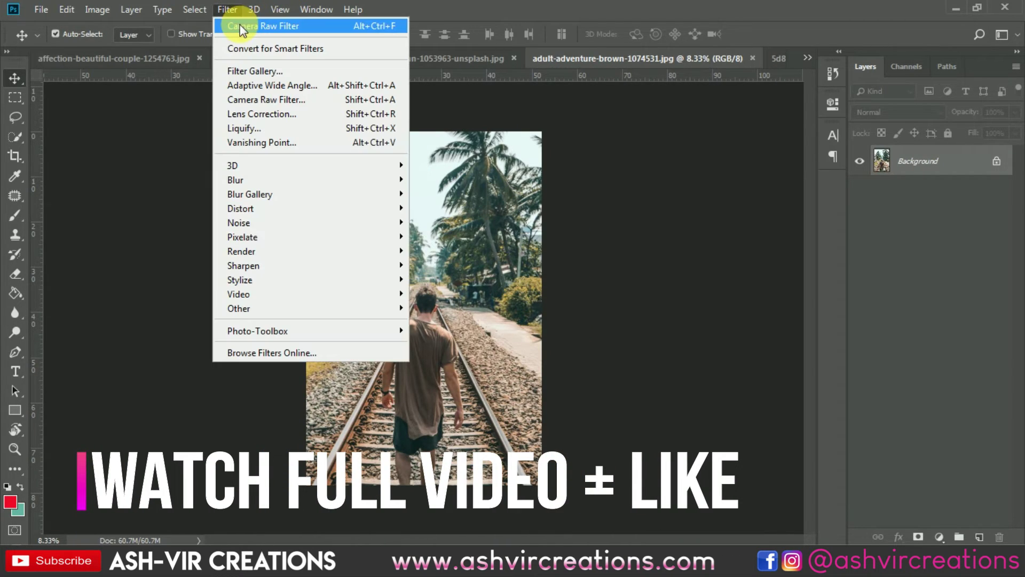
{"action": "left_click", "coordinate": [242, 27]}
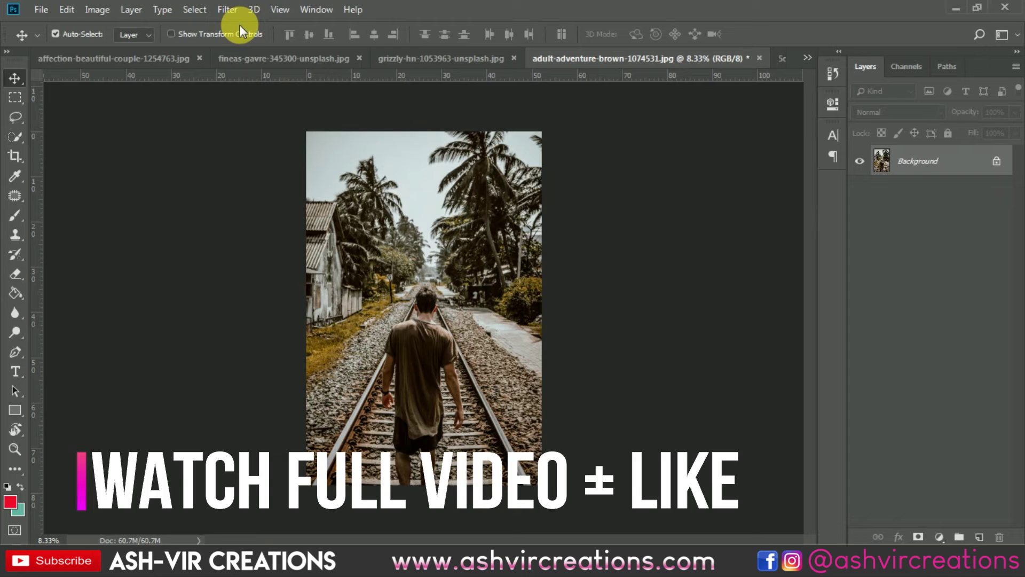
{"action": "key", "text": "ctrl+z"}
{"action": "key", "text": "ctrl+z"}
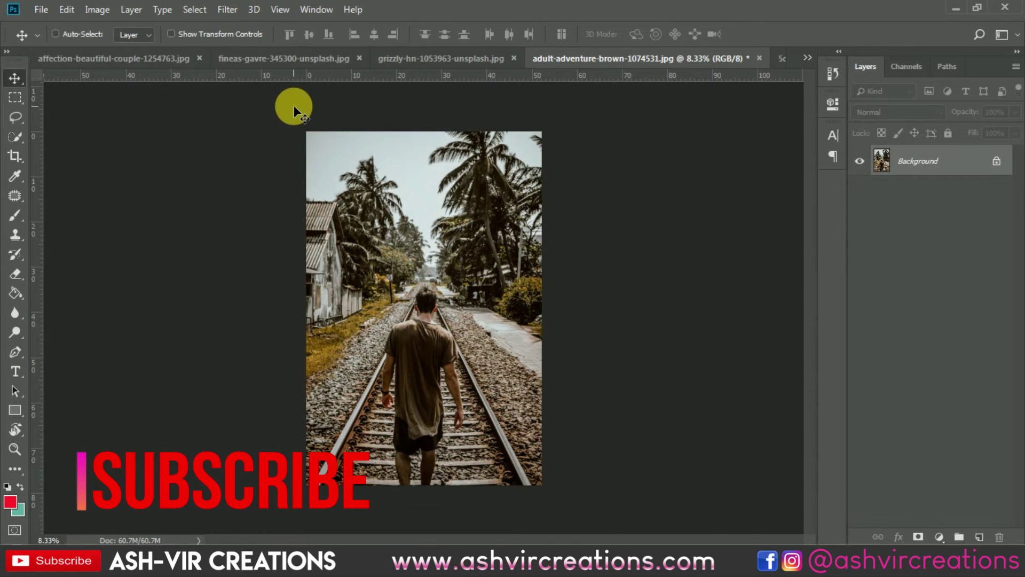
{"action": "key", "text": "ctrl+Tab"}
{"action": "key", "text": "ctrl+0"}
- Apply the faded grade to the 5d870fa704ecc sailboat photo, checking it against the original
{"action": "left_click", "coordinate": [224, 8]}
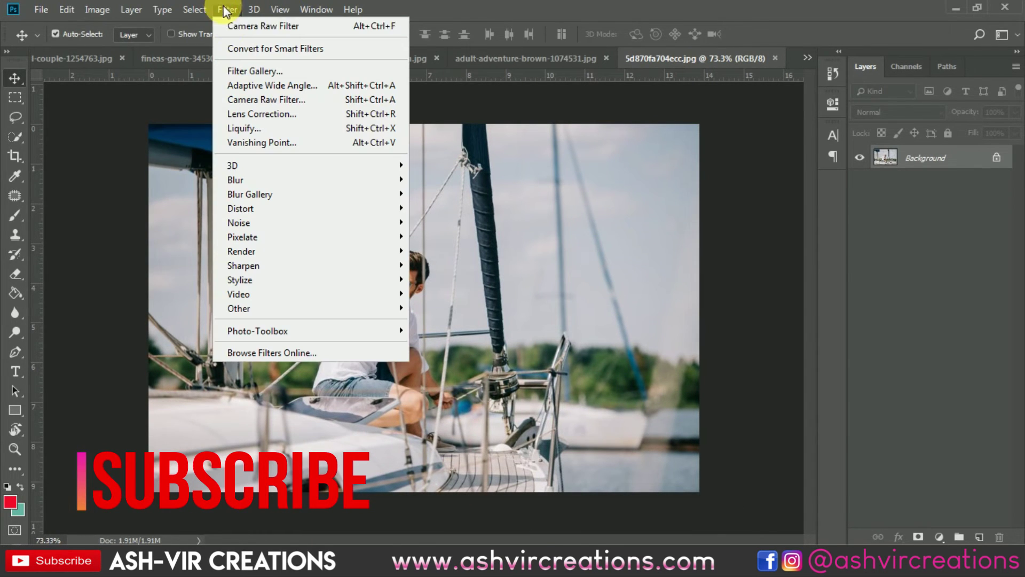
{"action": "left_click", "coordinate": [241, 27]}
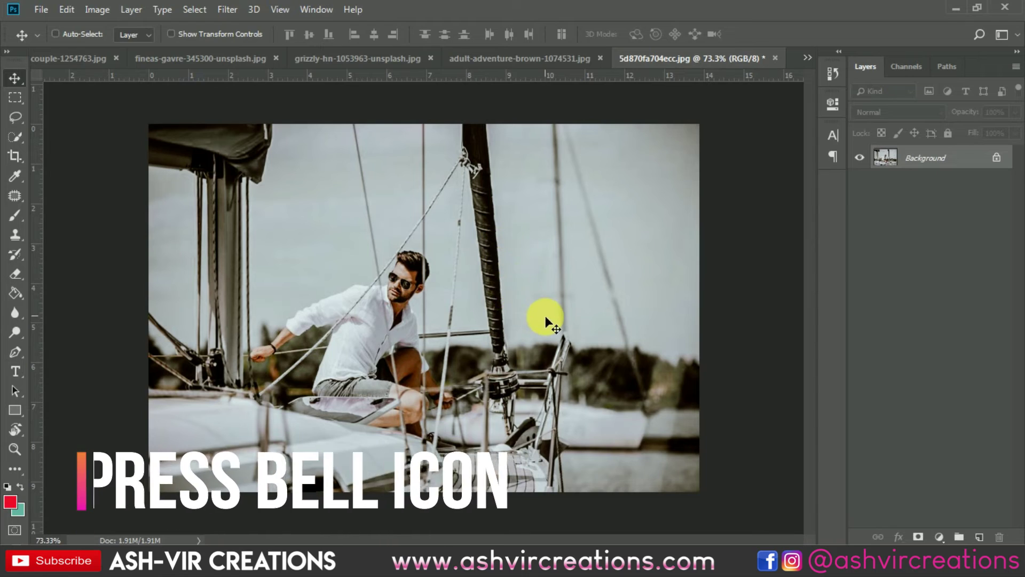
{"action": "key", "text": "ctrl+z"}
{"action": "key", "text": "ctrl+z"}
{"action": "scroll", "coordinate": [386, 409], "scroll_direction": "up", "scroll_amount": 5}
{"action": "scroll", "coordinate": [344, 409], "scroll_direction": "up", "scroll_amount": 2}
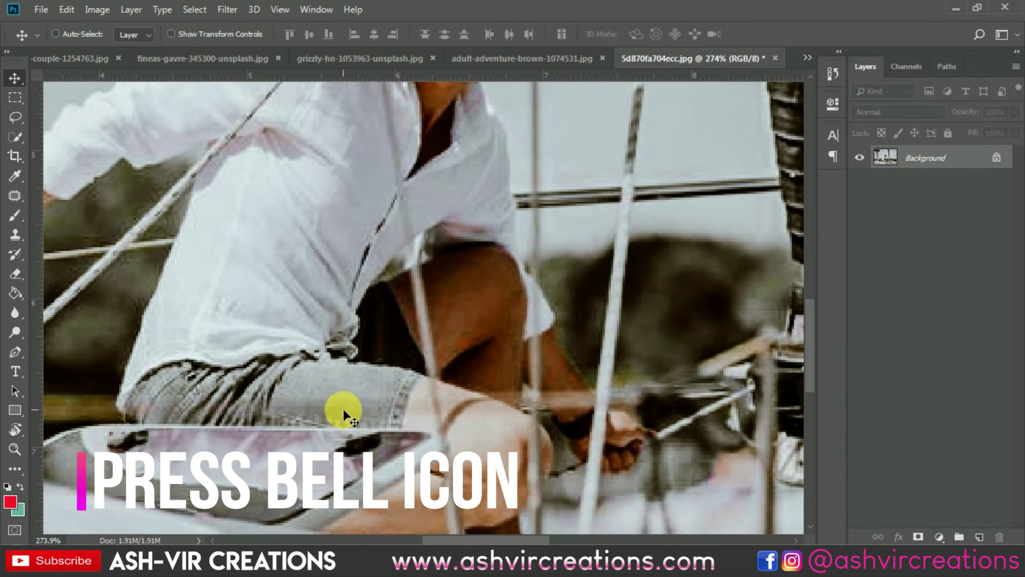
{"action": "key", "text": "ctrl+z"}
{"action": "key", "text": "ctrl+z"}
{"action": "scroll", "coordinate": [343, 409], "scroll_direction": "down", "scroll_amount": 6}
{"action": "scroll", "coordinate": [343, 409], "scroll_direction": "down", "scroll_amount": 2}
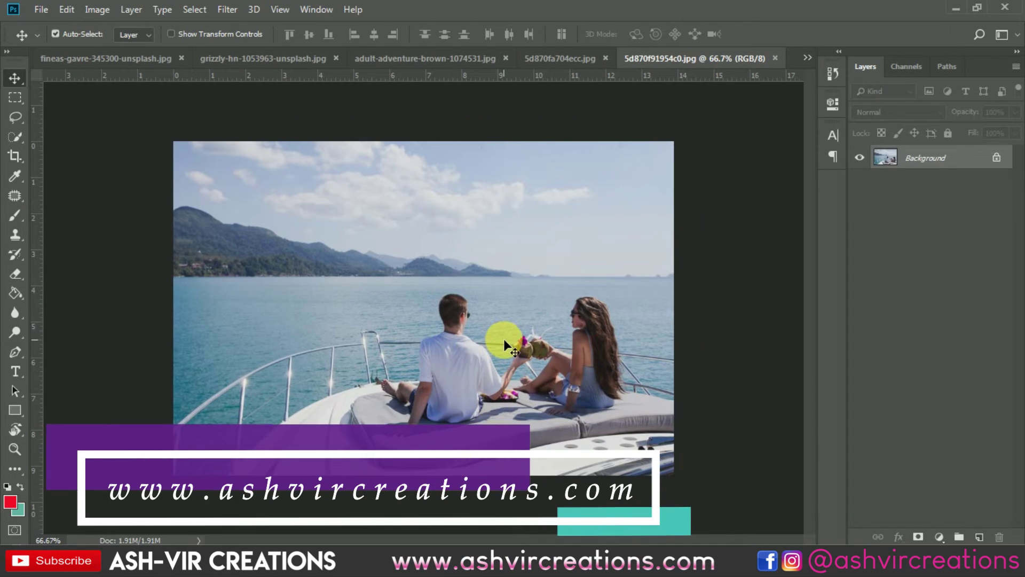
{"action": "scroll", "coordinate": [481, 315], "scroll_direction": "up", "scroll_amount": 1}
- Apply the faded grade to the 5d870f91954c0 yacht-couple photo
{"action": "left_click", "coordinate": [223, 17]}
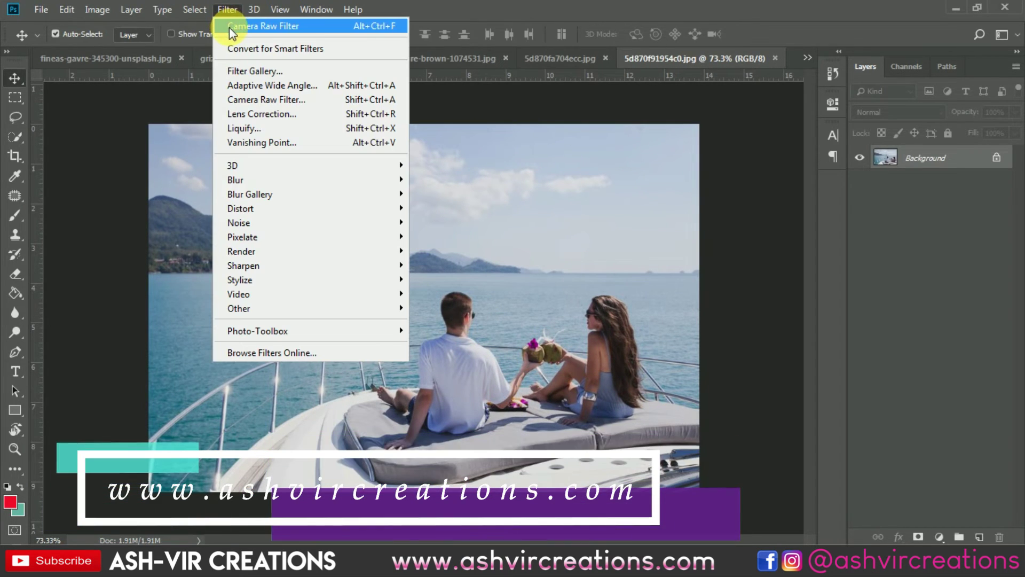
{"action": "left_click", "coordinate": [229, 27]}
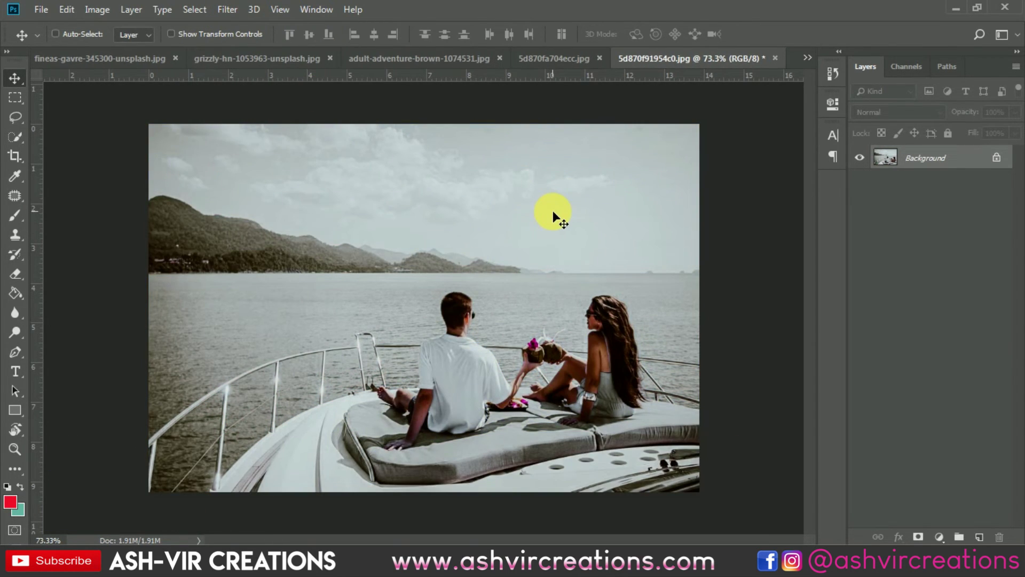
{"action": "left_click", "coordinate": [227, 9]}
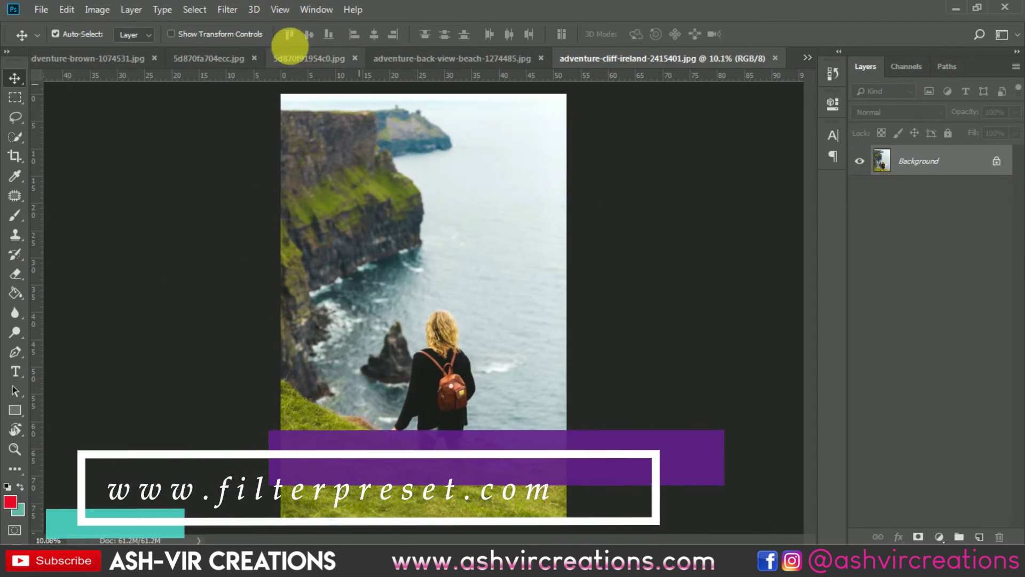
{"action": "left_click", "coordinate": [230, 9]}
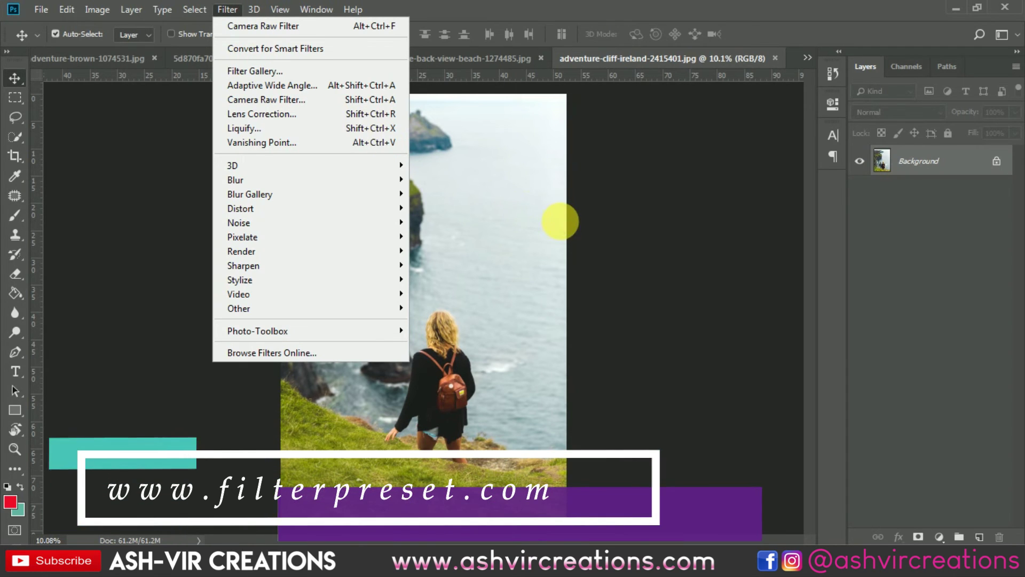